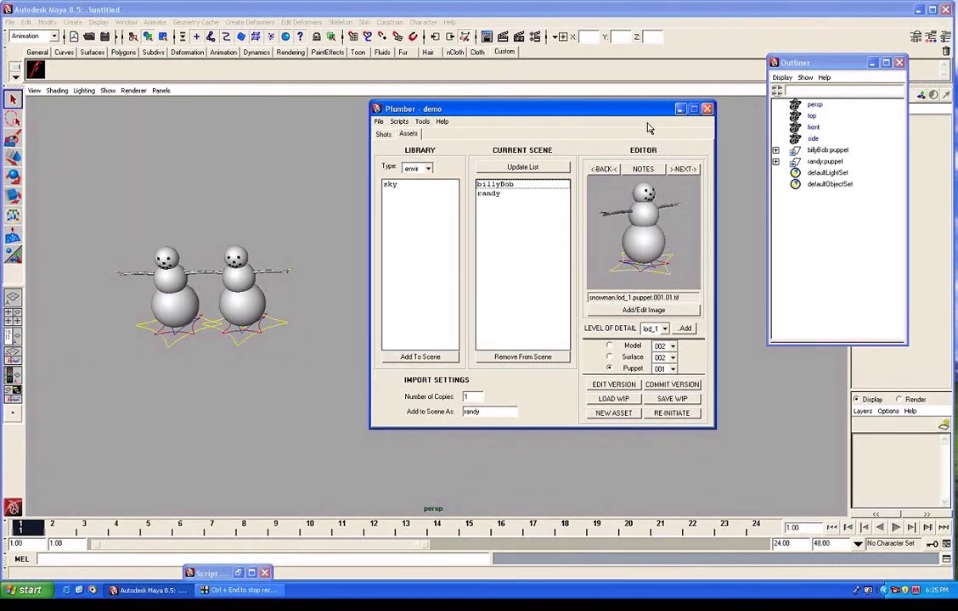
Step: Move the Plumber window left and toggle the billyBob puppet version between notes and preview image
left_click_drag(564, 109, 524, 116)
left_click_drag(601, 126, 587, 126)
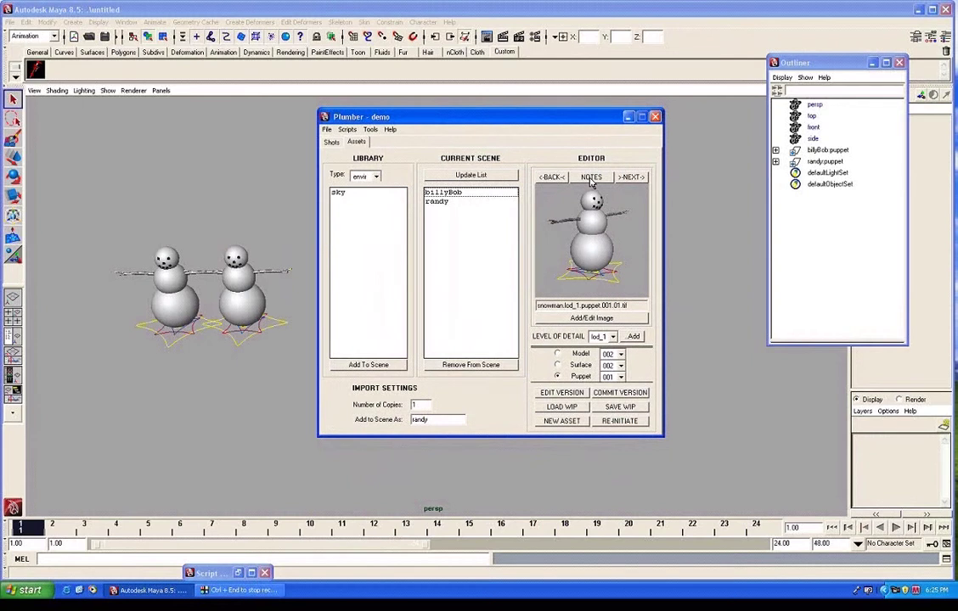
left_click(592, 178)
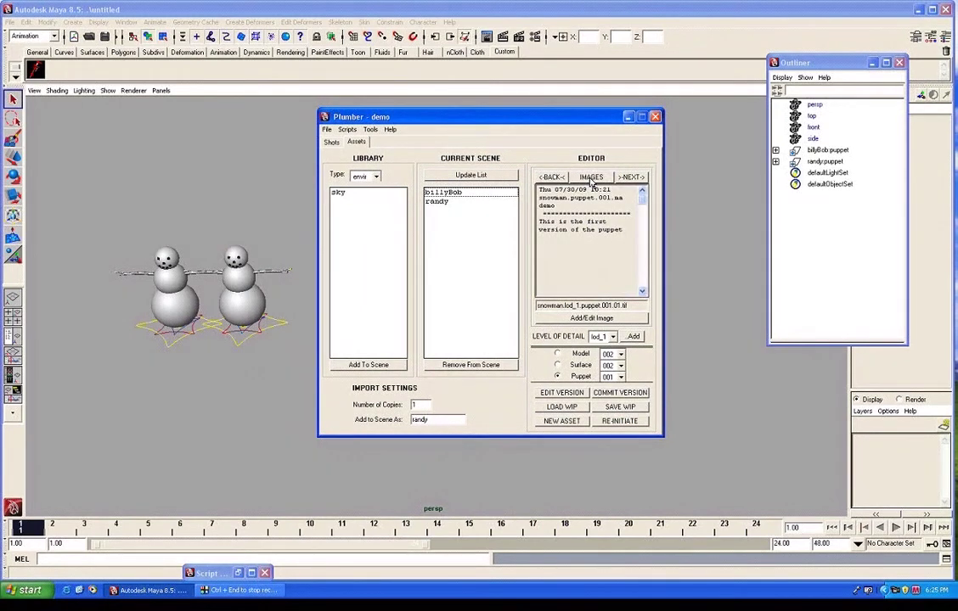
left_click(592, 179)
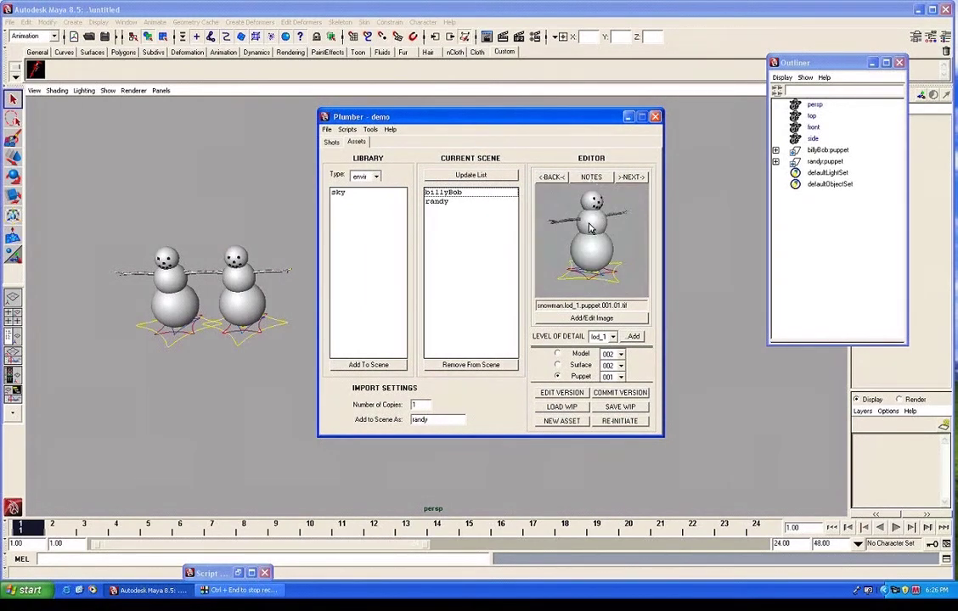
left_click(592, 177)
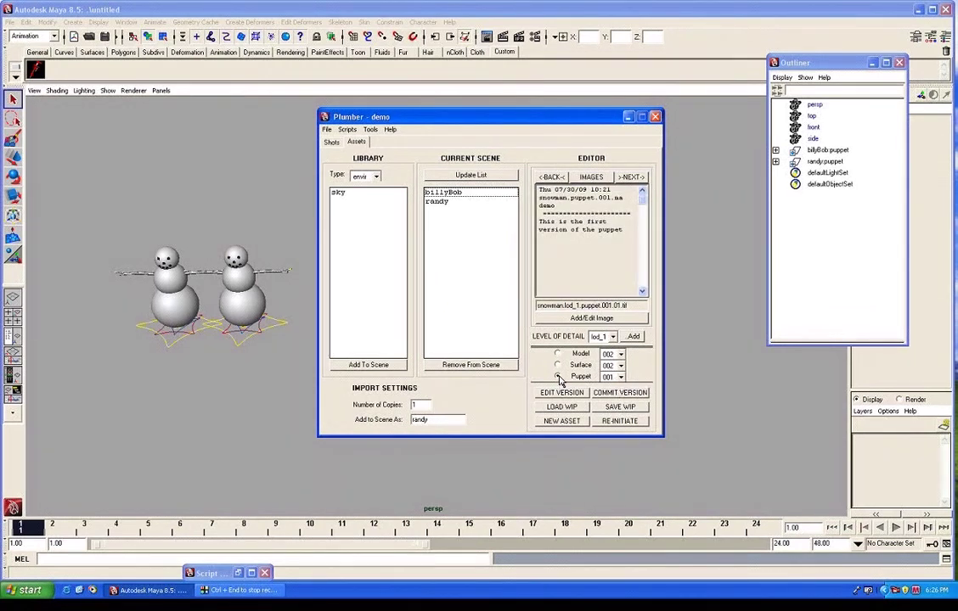
left_click(584, 179)
Step: Switch to the Model component and open the library's asset-type list
left_click(557, 353)
left_click(450, 272)
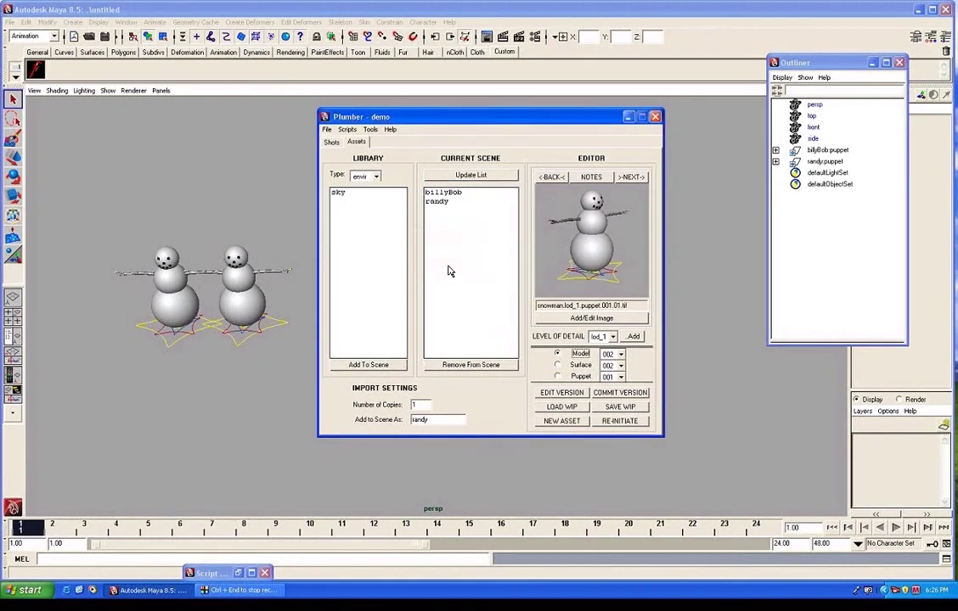
left_click(372, 176)
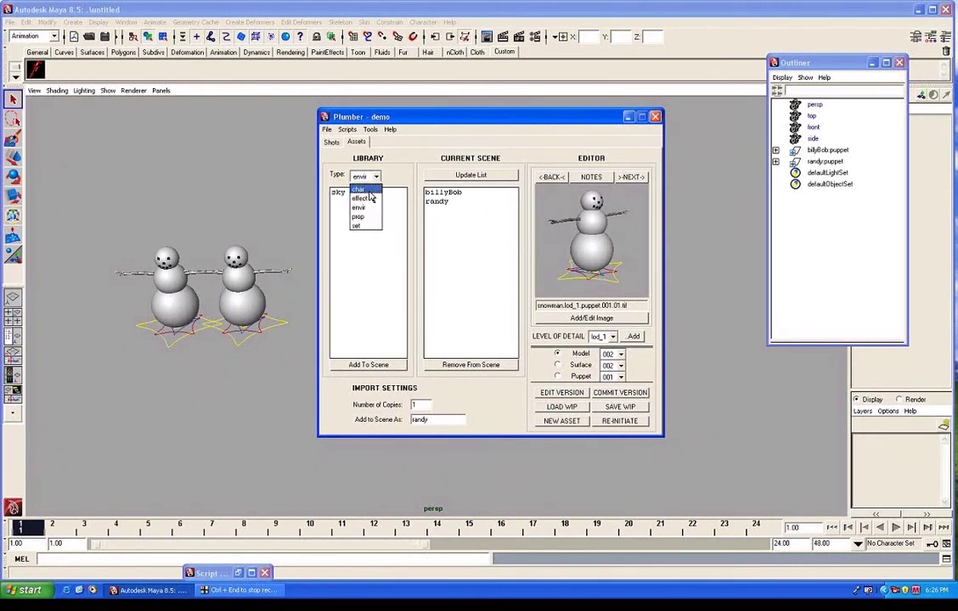
Step: Show the char library, select the snowman asset, and choose model version 001
left_click(365, 190)
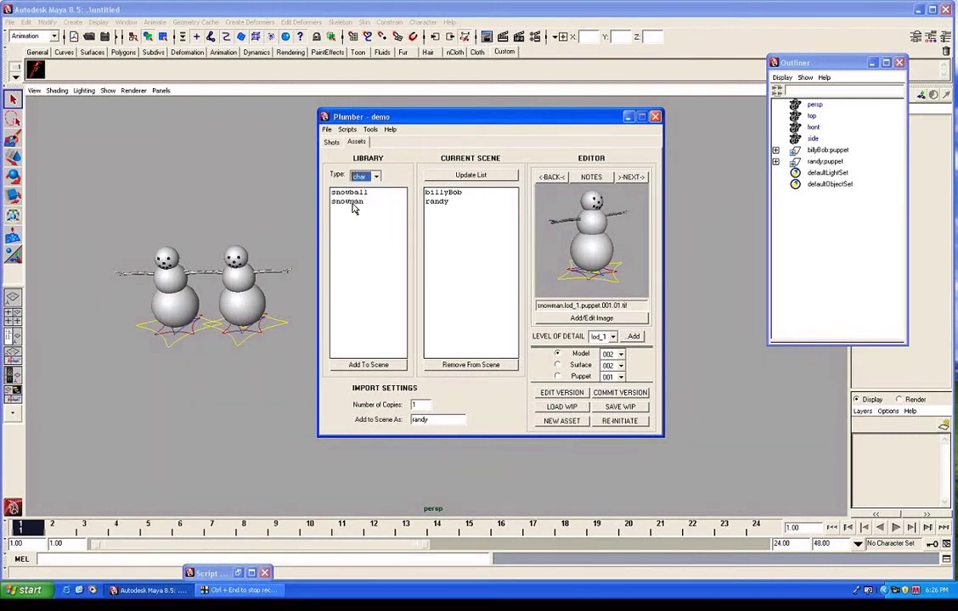
left_click(353, 204)
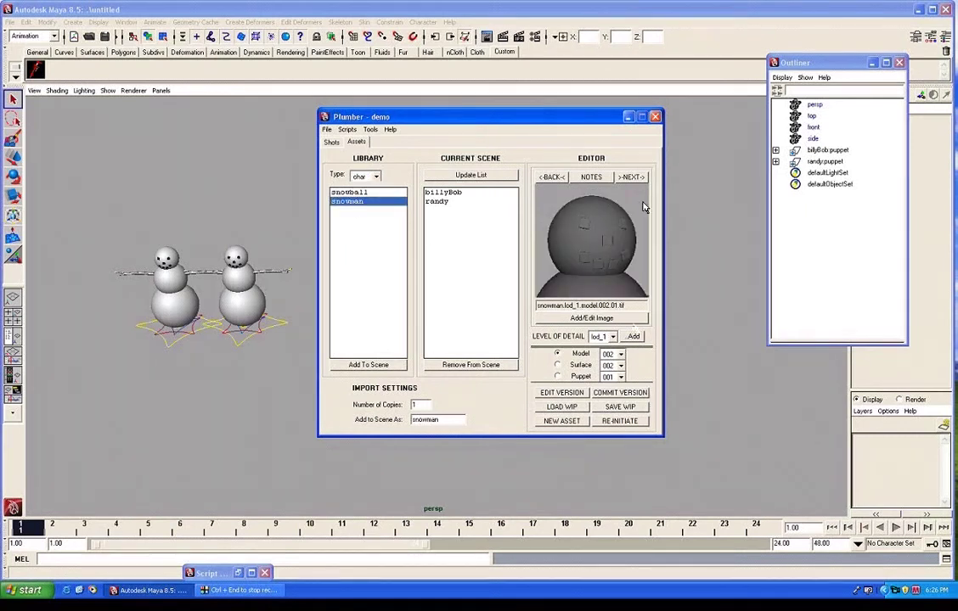
left_click(621, 355)
left_click(610, 355)
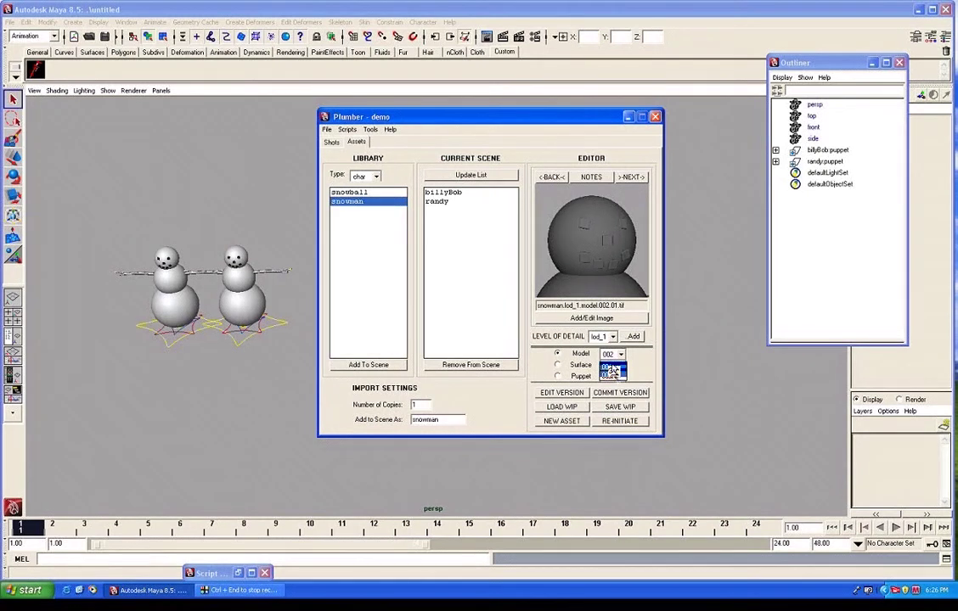
Step: Step through model 001's preview images with NEXT/BACK and read its notes
left_click(630, 177)
left_click(554, 178)
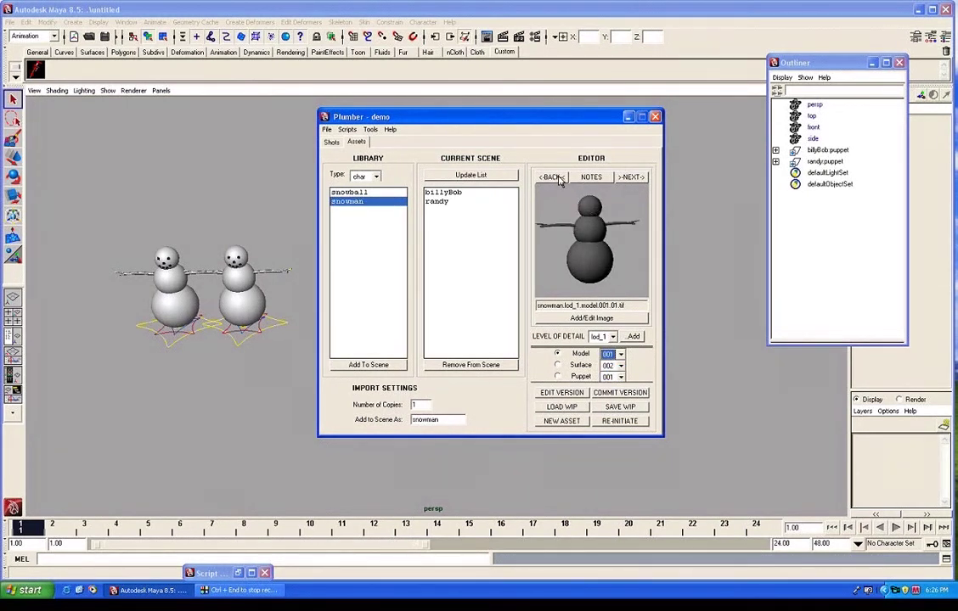
left_click(556, 177)
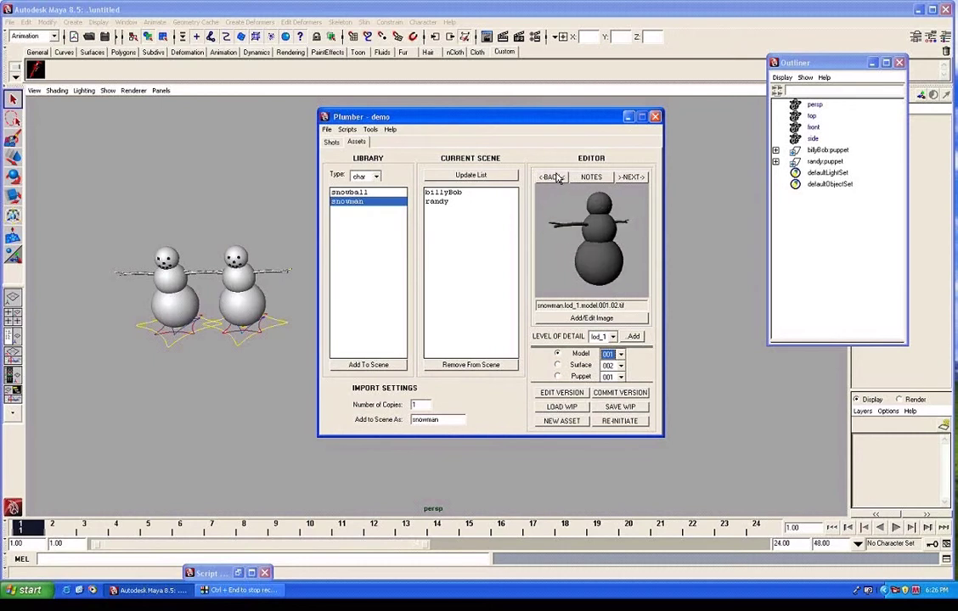
left_click(555, 178)
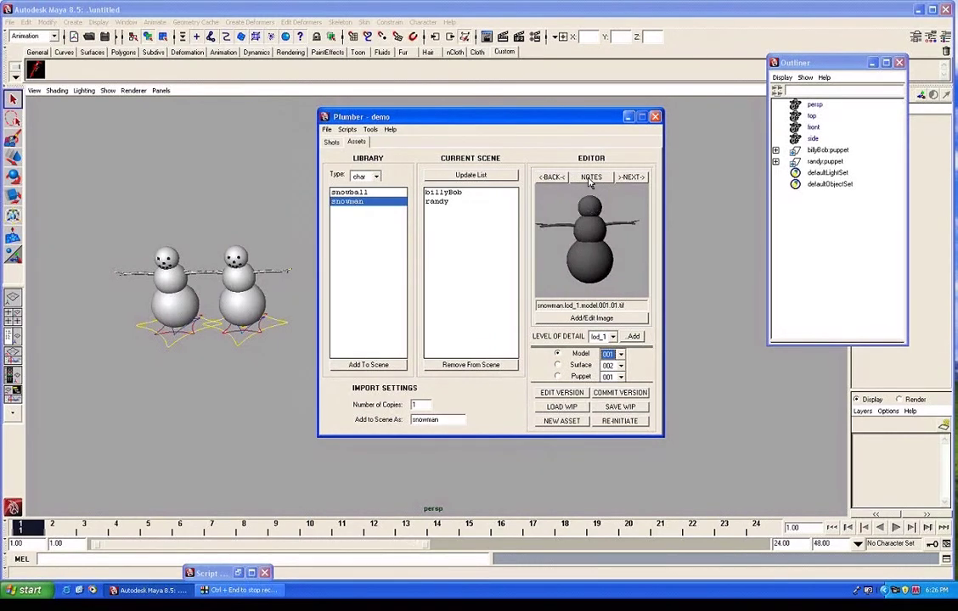
left_click(592, 178)
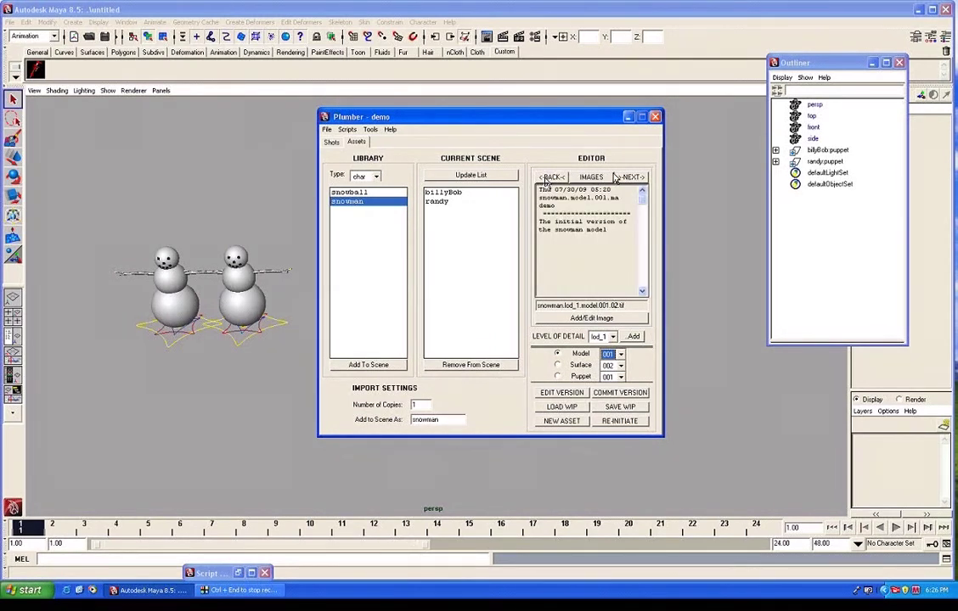
left_click(554, 177)
Step: Switch to model version 002, show its preview image, and select the image file name
left_click(620, 354)
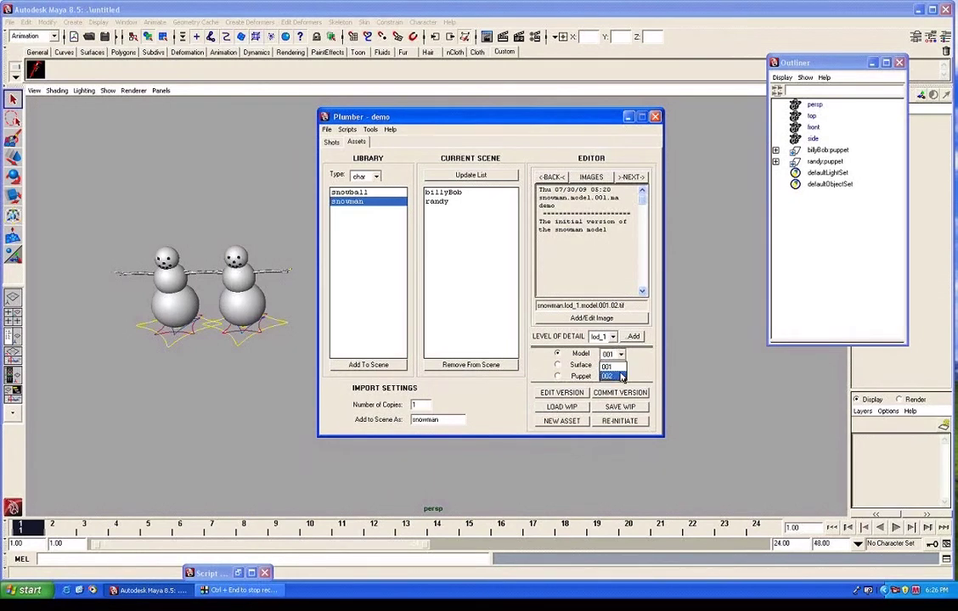
left_click(609, 376)
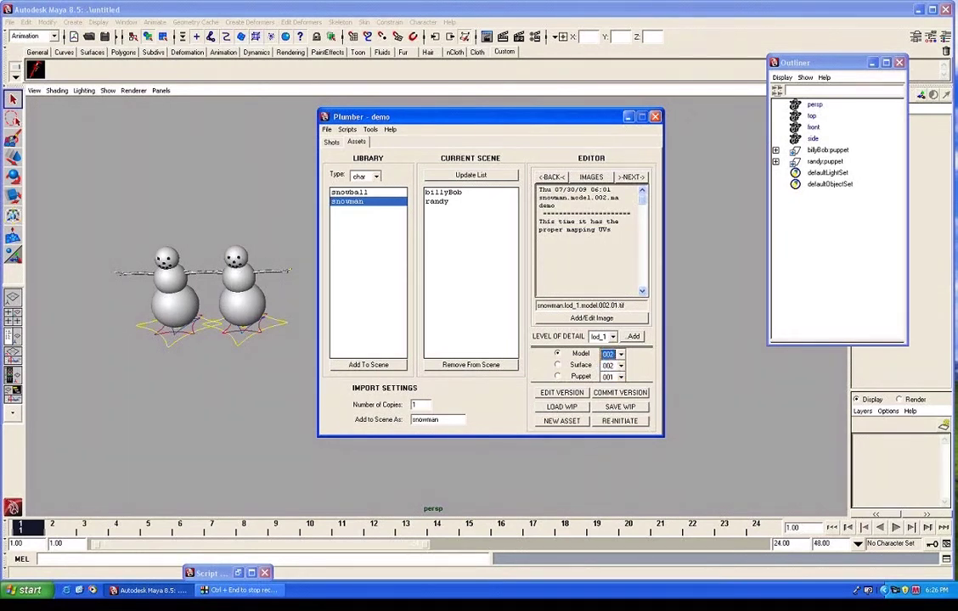
left_click(591, 176)
double_click(600, 305)
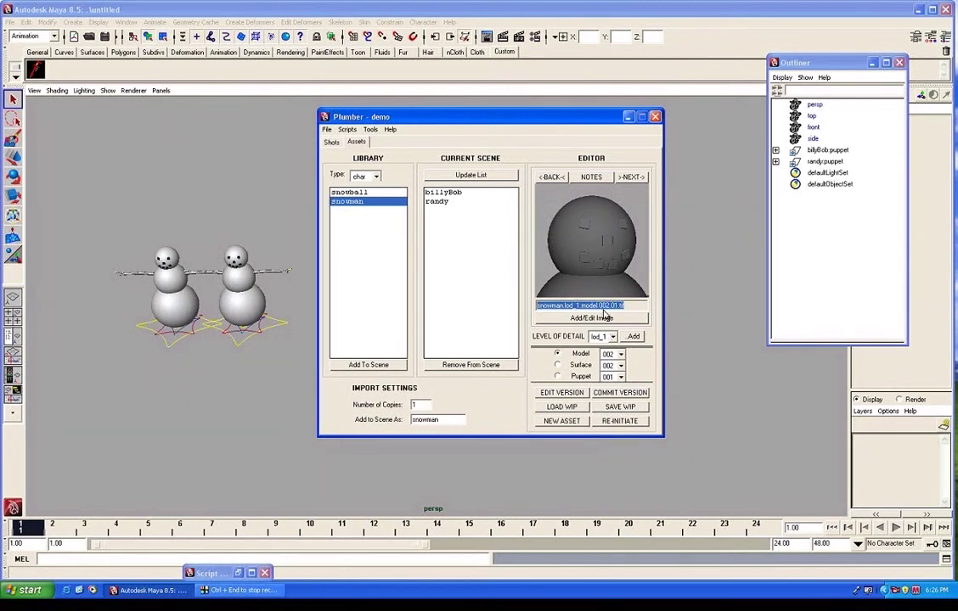
Step: Check the snowman's Surface image file name, then choose the snowball asset's Surface component
left_click(622, 357)
left_click(623, 358)
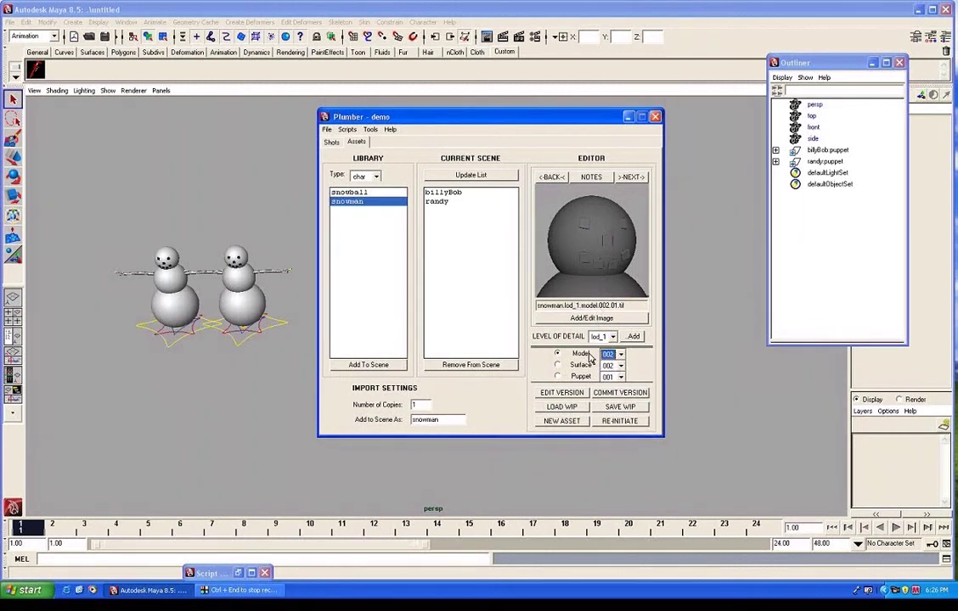
left_click(557, 366)
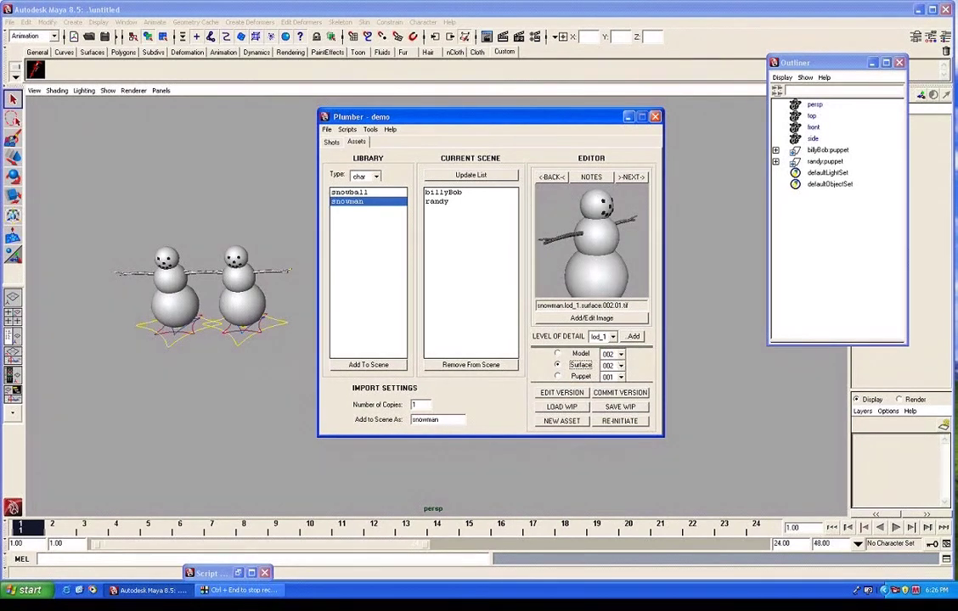
key("shift+End")
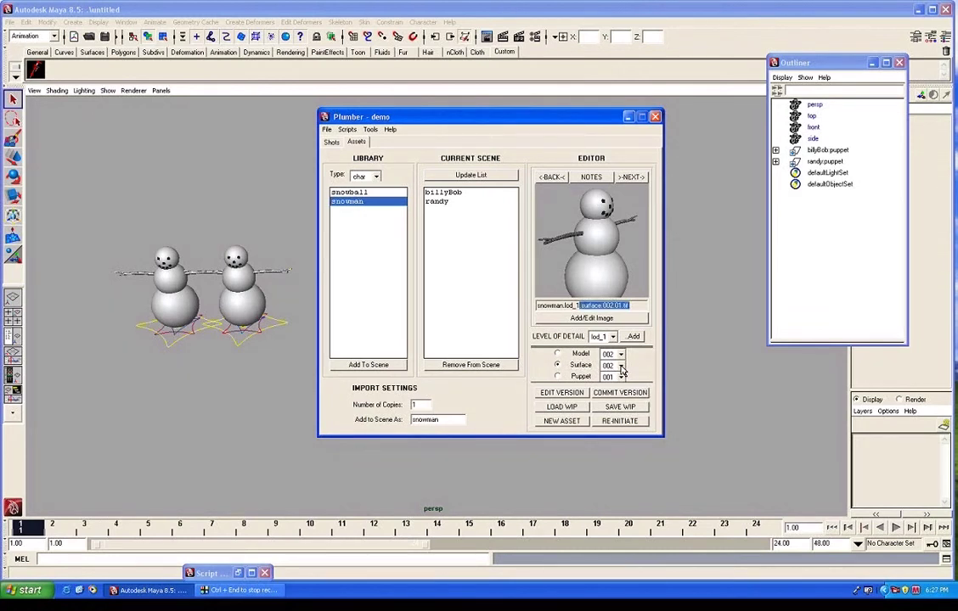
left_click(583, 305)
left_click_drag(581, 306, 602, 306)
left_click(349, 192)
left_click(557, 366)
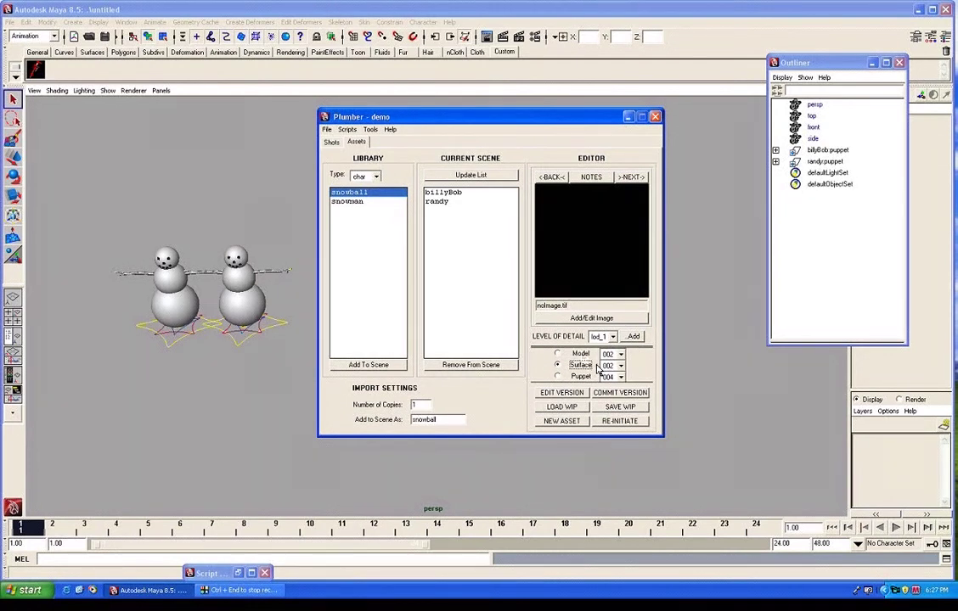
Step: Open the snowball's image editor and set the image destination to lod_1, Surface
left_click(570, 321)
left_click_drag(585, 99, 333, 154)
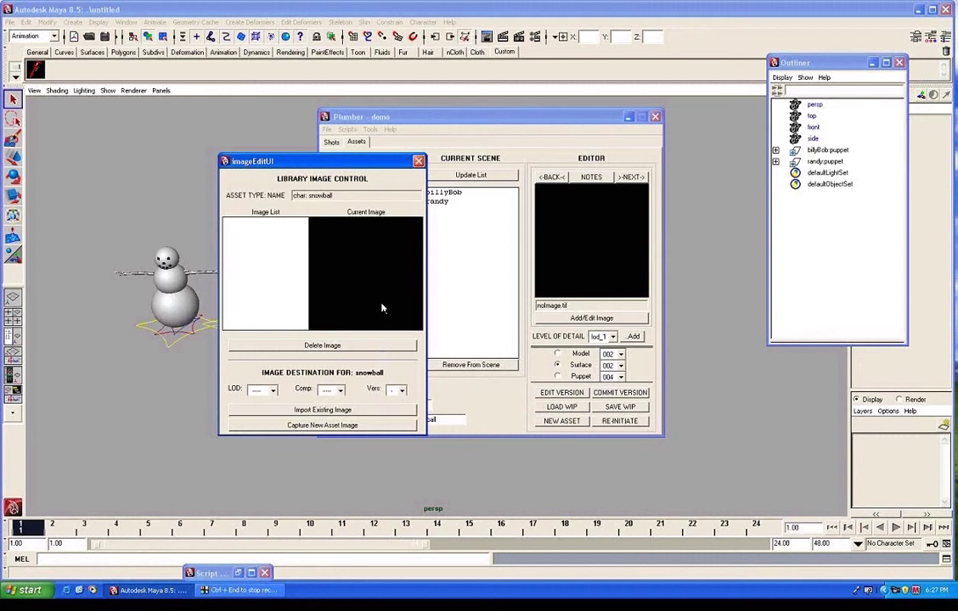
left_click(272, 390)
left_click(258, 413)
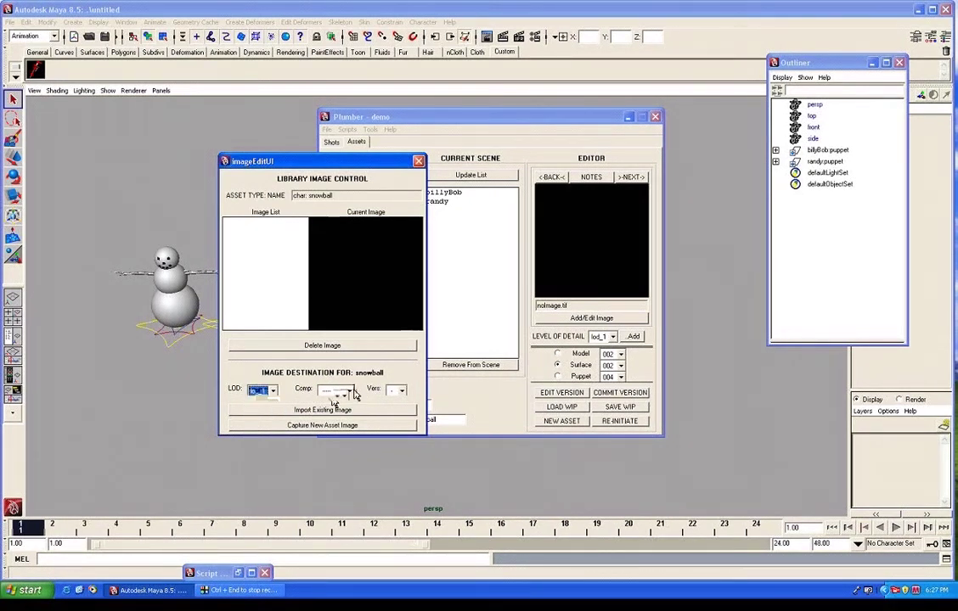
left_click(352, 393)
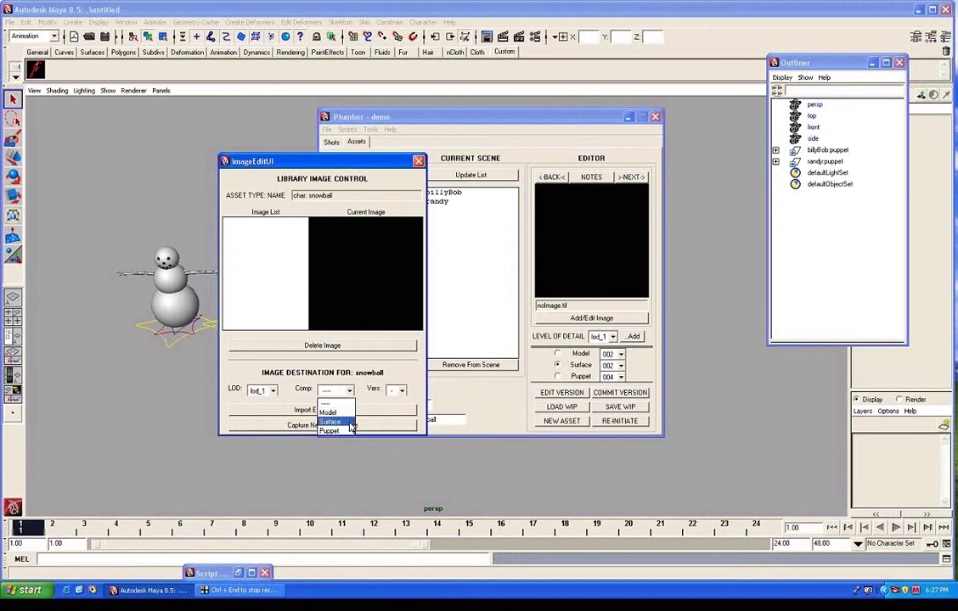
left_click(350, 424)
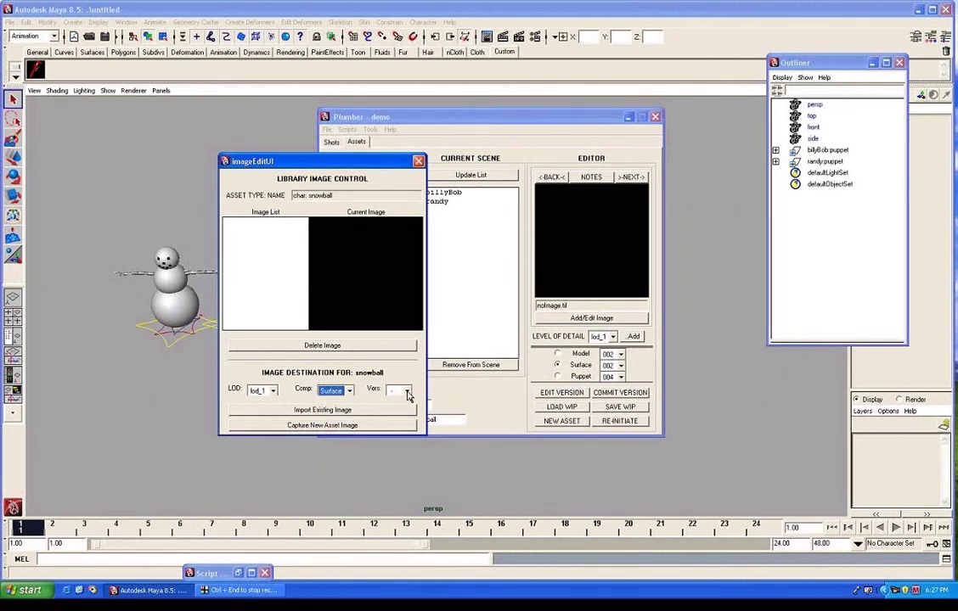
Step: Capture a framed snowball image as snowball.lod_1.surface.01.tif and load it for viewing
left_click(344, 424)
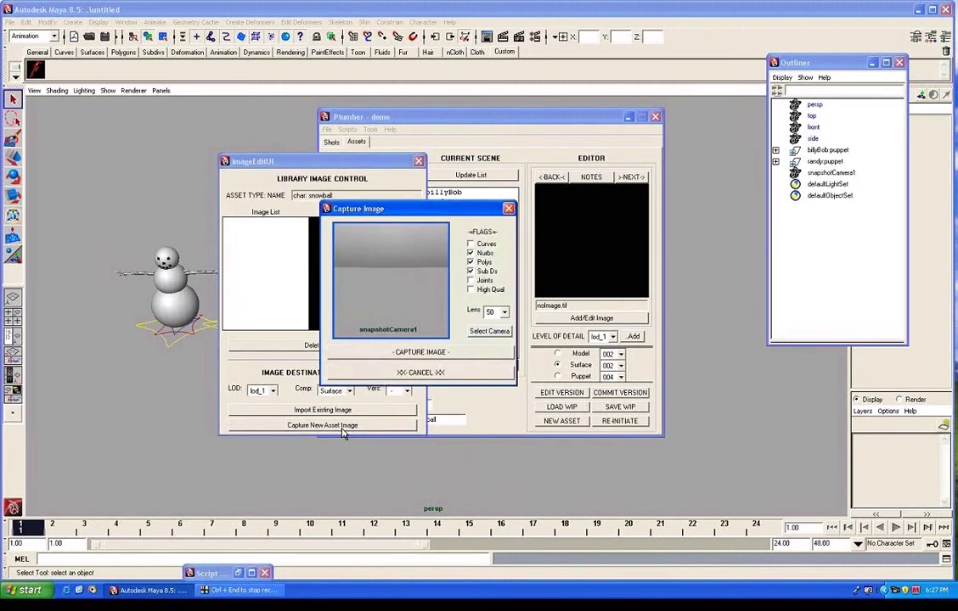
mouse_move(404, 310)
middle_mouse_down("alt")
mouse_move(357, 297)
mouse_move(390, 298)
mouse_move(410, 312)
middle_mouse_up("alt")
left_click(455, 353)
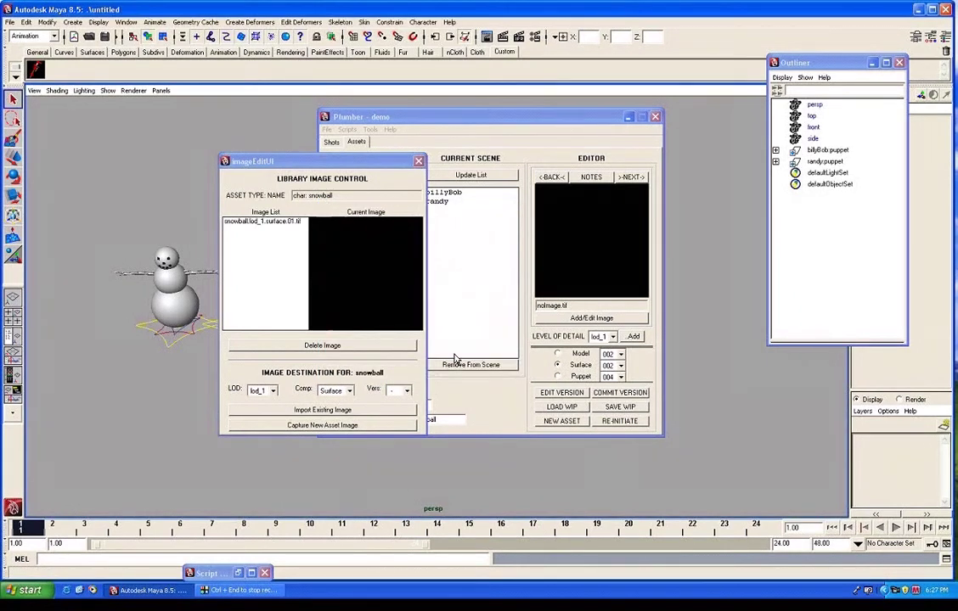
left_click(262, 223)
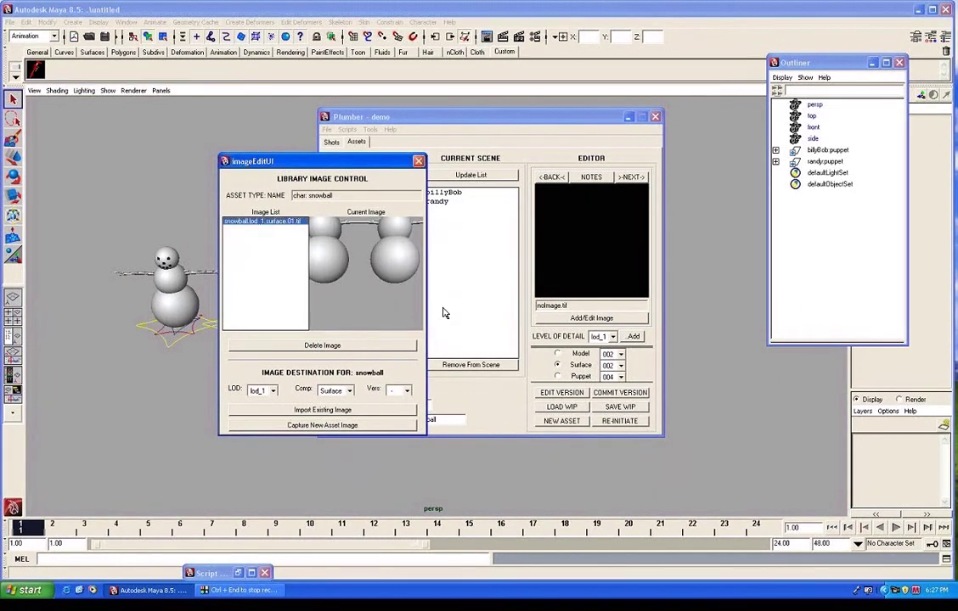
left_click(507, 119)
Step: Refresh the preview and flip the Surface version between 001 and 002, ending on 001
left_click(357, 193)
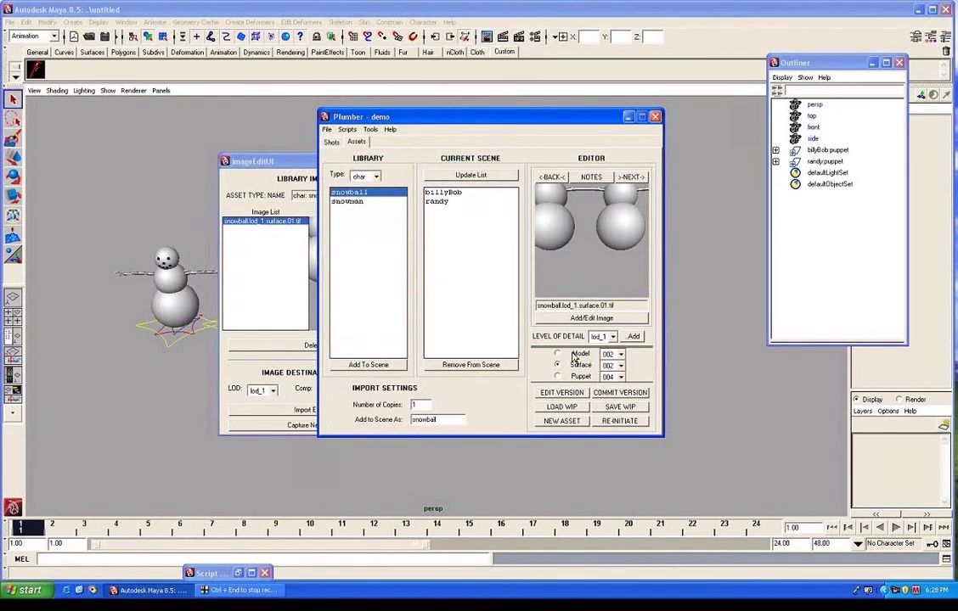
left_click(620, 365)
left_click(610, 378)
left_click(621, 366)
left_click(608, 387)
left_click(620, 366)
left_click(606, 378)
Step: Switch to the Puppet component and capture a new snowball snapshot
left_click(558, 377)
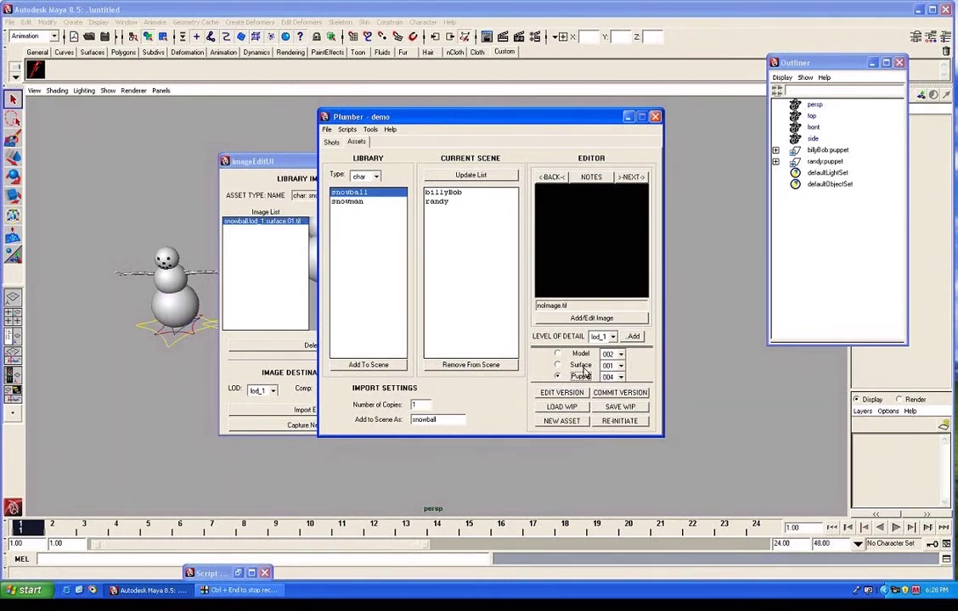
left_click(285, 426)
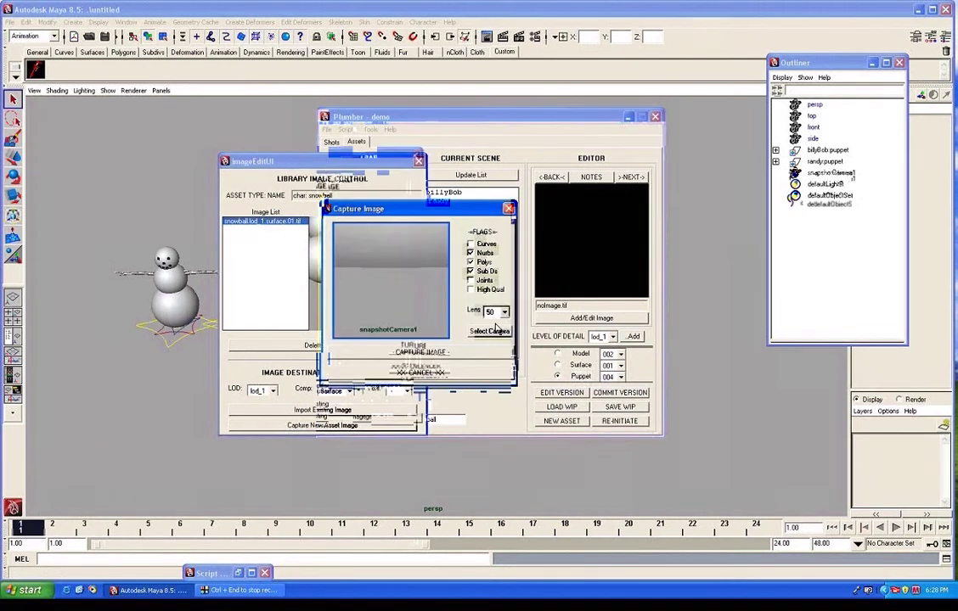
left_click(497, 350)
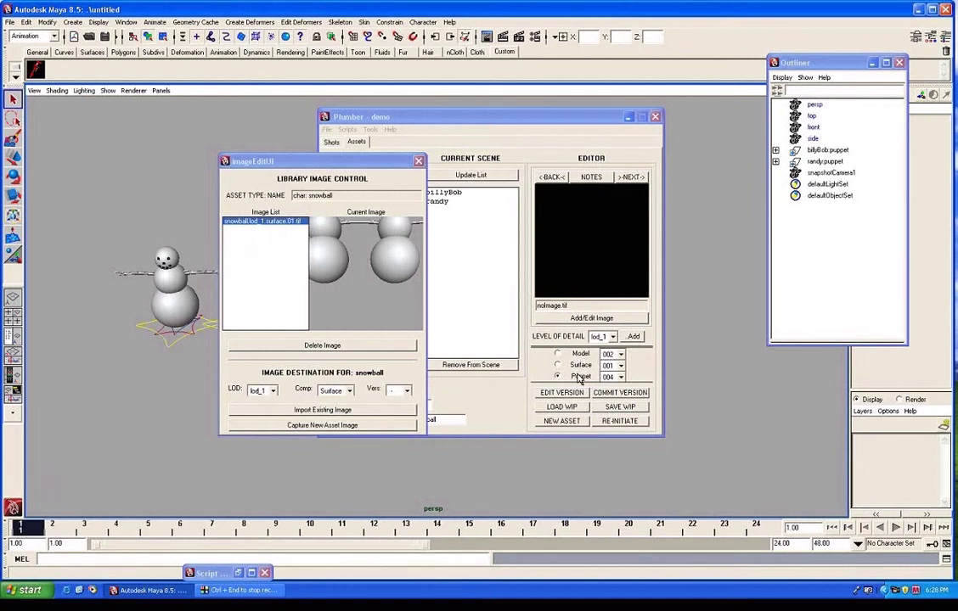
Step: Set the image destination's Comp and LOD to blank and close the image window
left_click(348, 391)
left_click(337, 405)
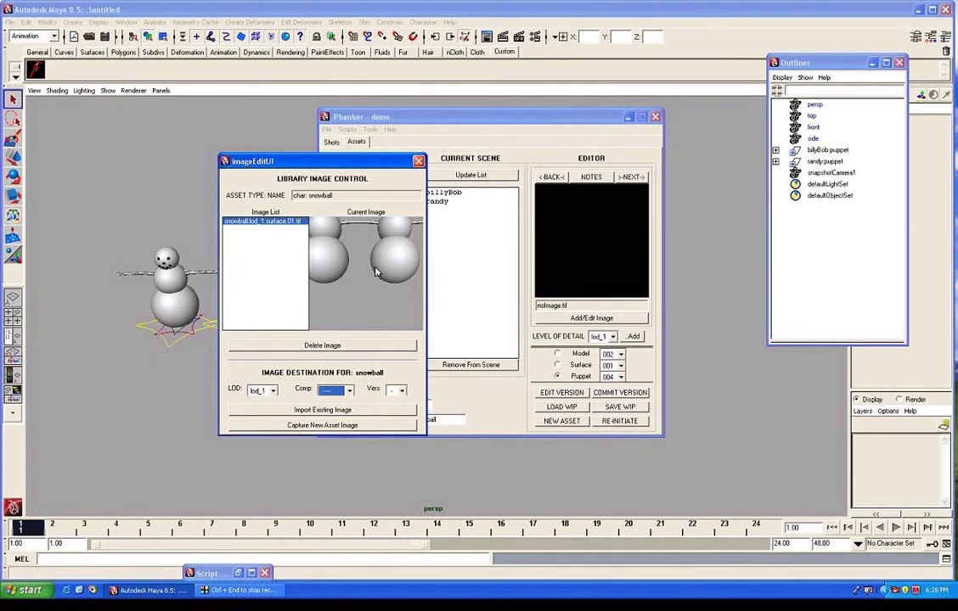
left_click(272, 391)
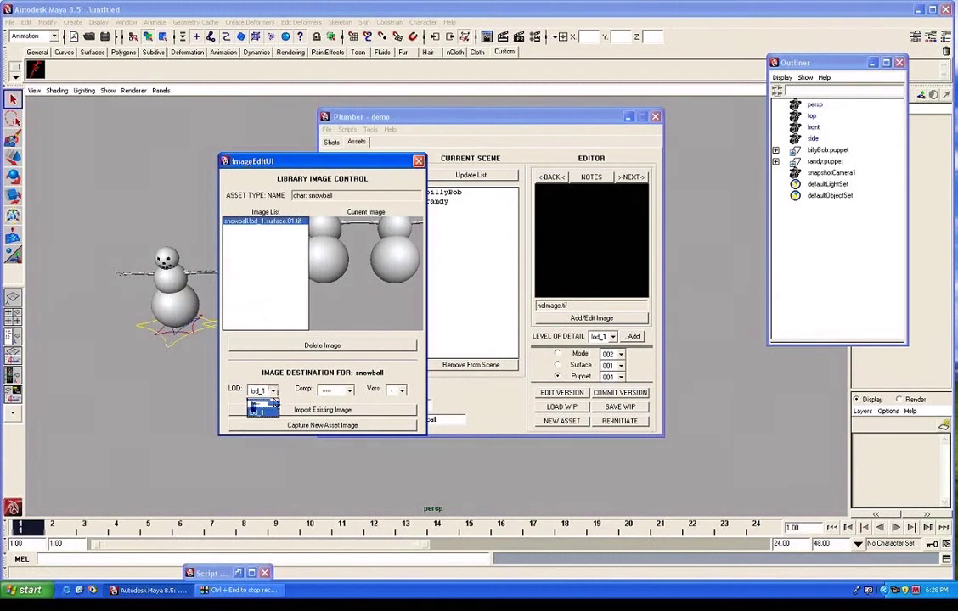
left_click(271, 405)
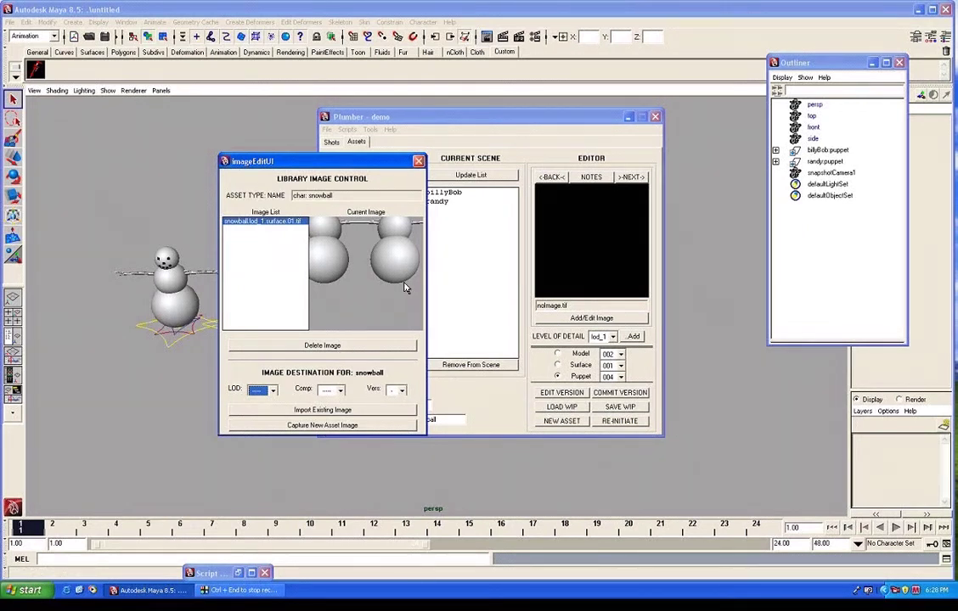
left_click(418, 161)
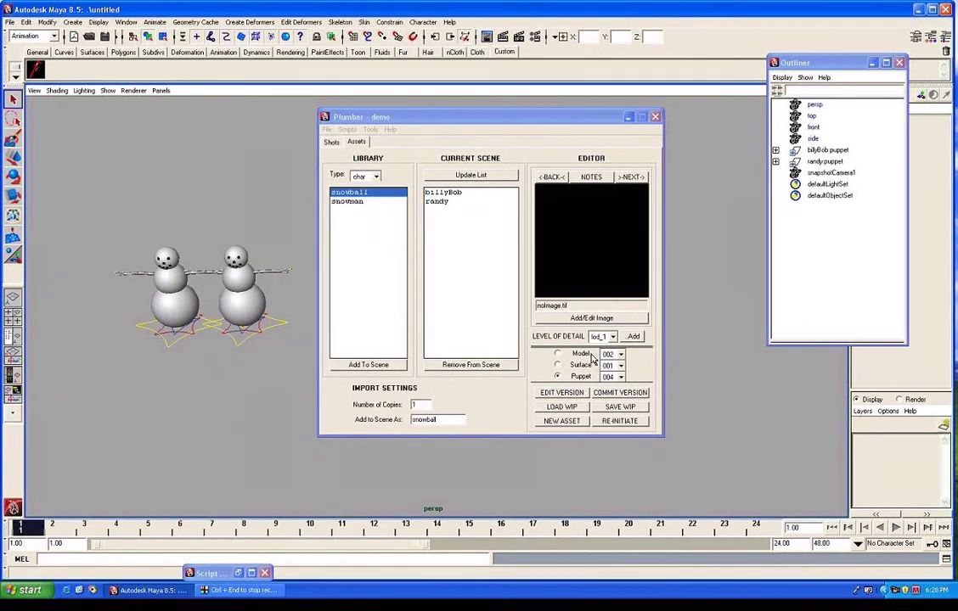
Step: On the snowball's Surface component, start then cancel adding an LOD, keeping lod_1
left_click(557, 365)
left_click(635, 338)
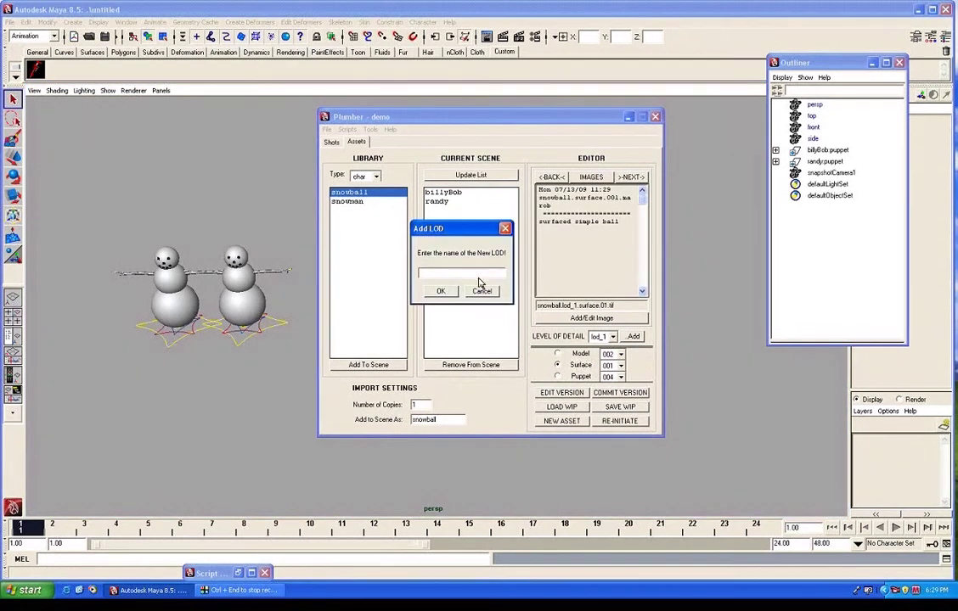
left_click(482, 291)
left_click(612, 337)
left_click(599, 349)
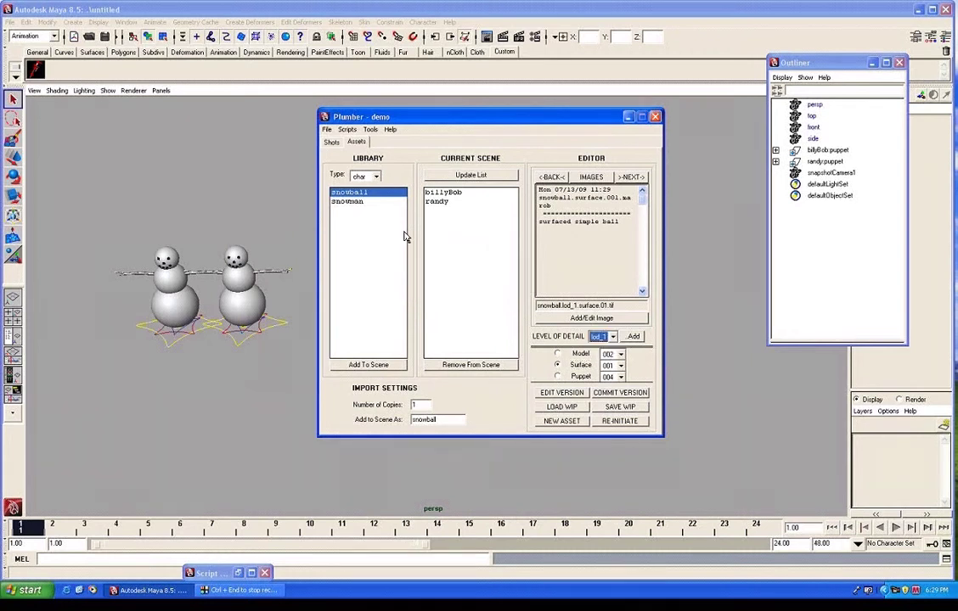
Step: Open the Shots spreadsheet and switch billyBob to lod_2, then back to lod_1
left_click(331, 142)
left_click(423, 418)
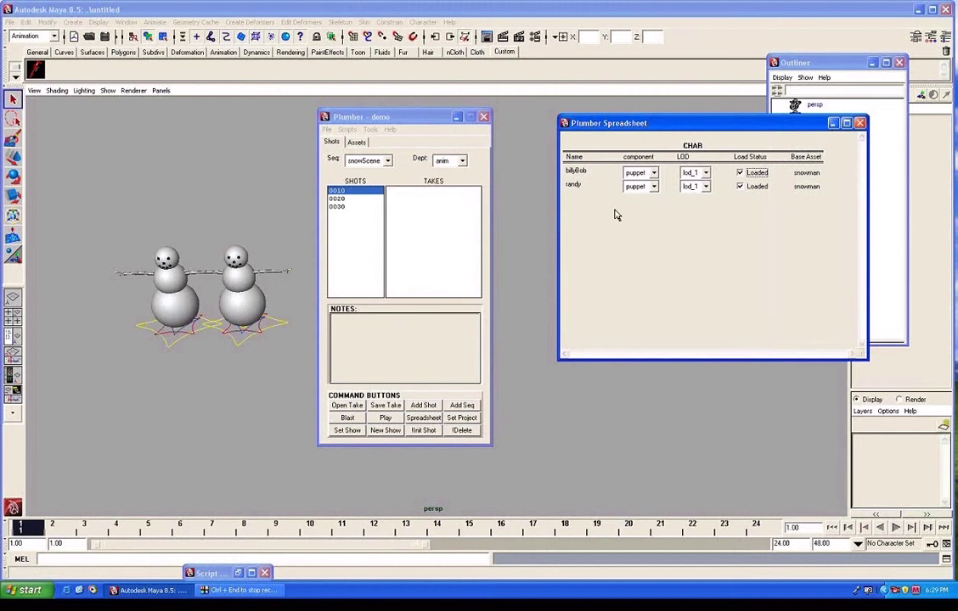
left_click(706, 173)
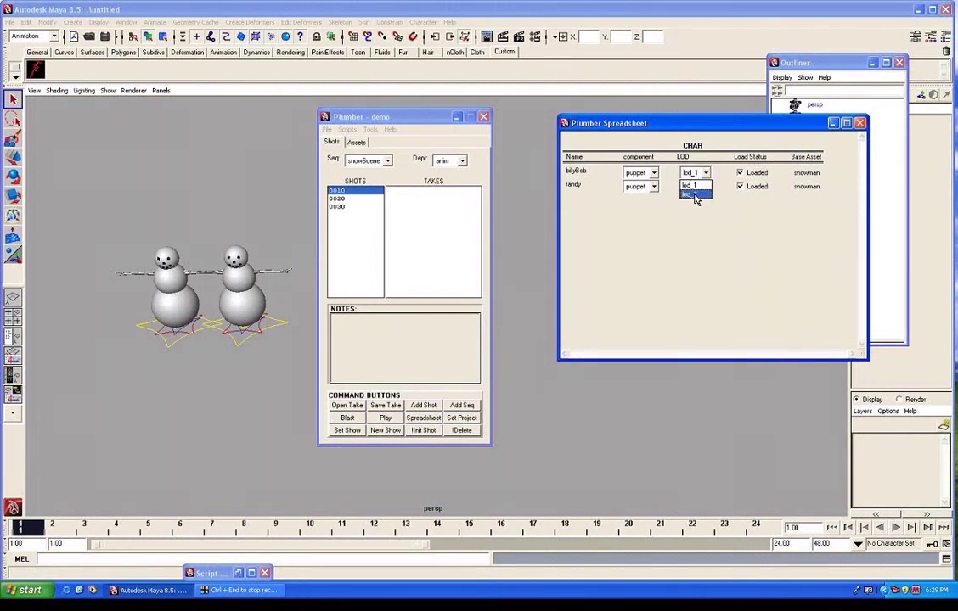
left_click(695, 195)
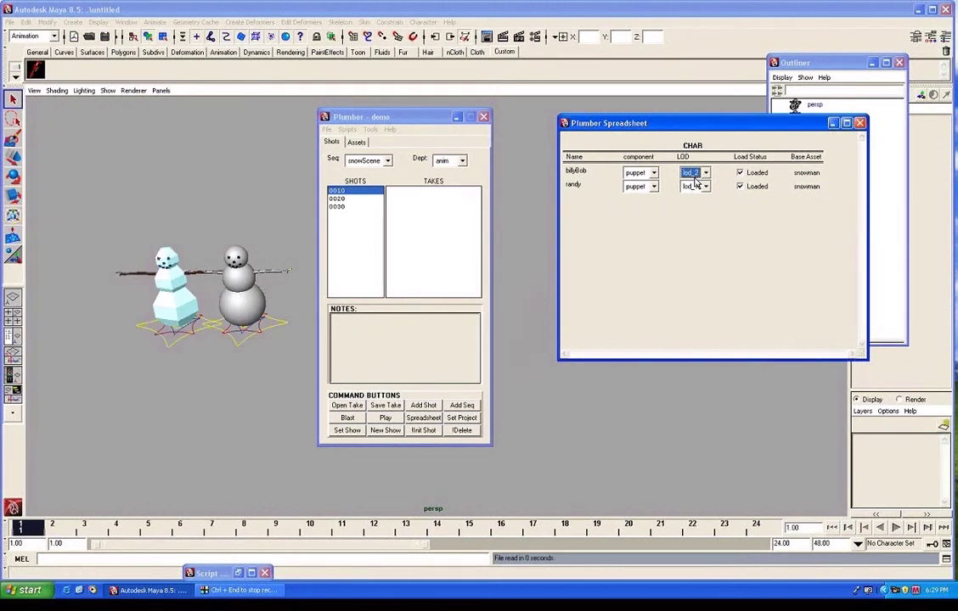
left_click(694, 187)
left_click(690, 186)
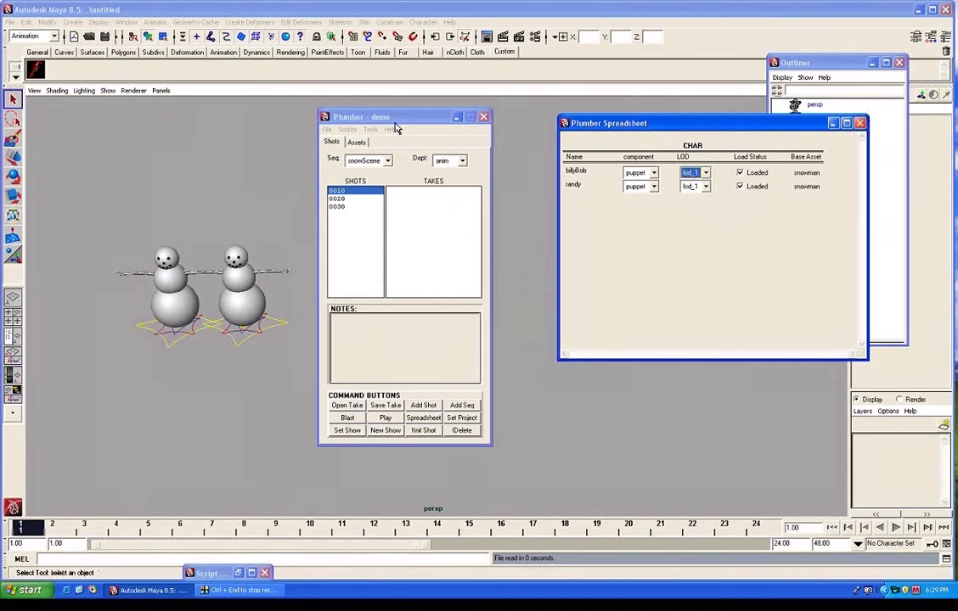
Step: Close the spreadsheet, return to the Assets tab, and view snowball model version 001
left_click(860, 123)
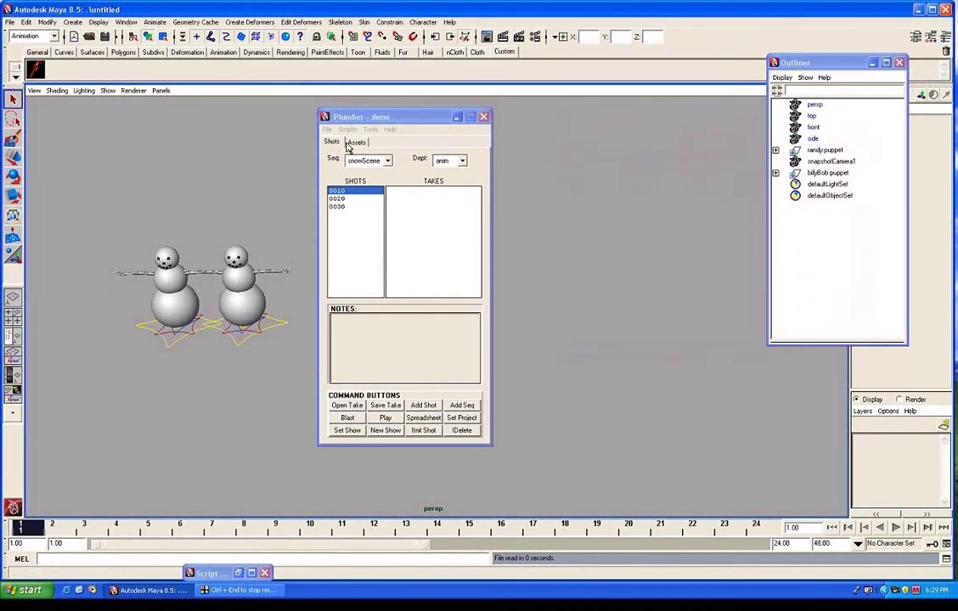
left_click(355, 142)
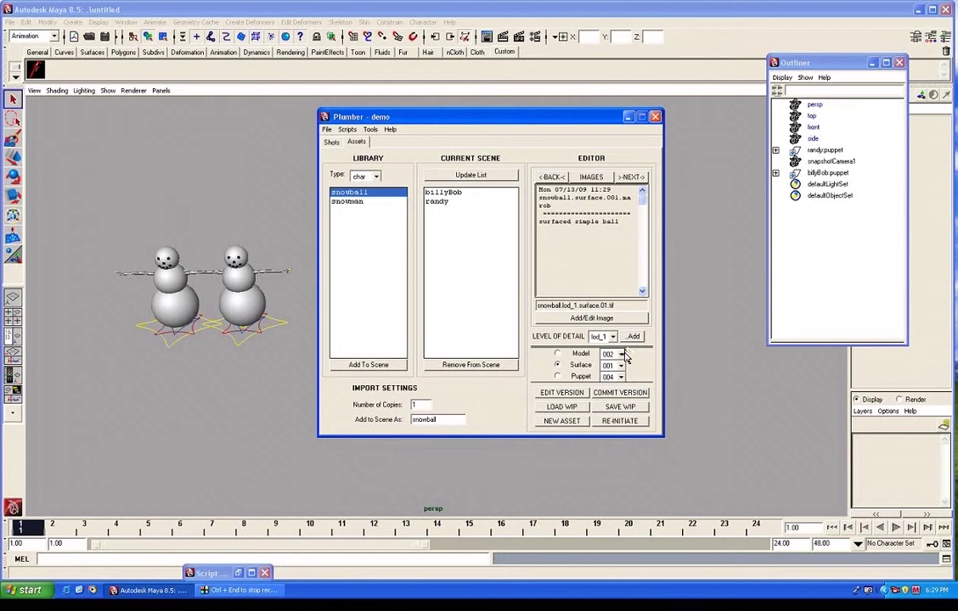
left_click(580, 354)
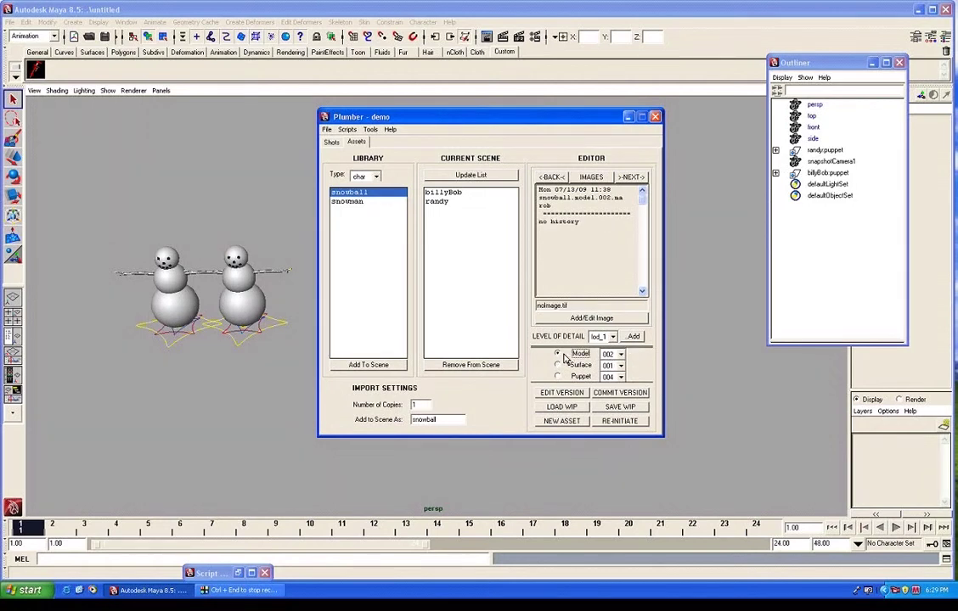
left_click(621, 355)
left_click(612, 366)
Step: Pick surface version 002, then select snowman and set its Surface version to 001
left_click(620, 367)
left_click(611, 388)
left_click(355, 204)
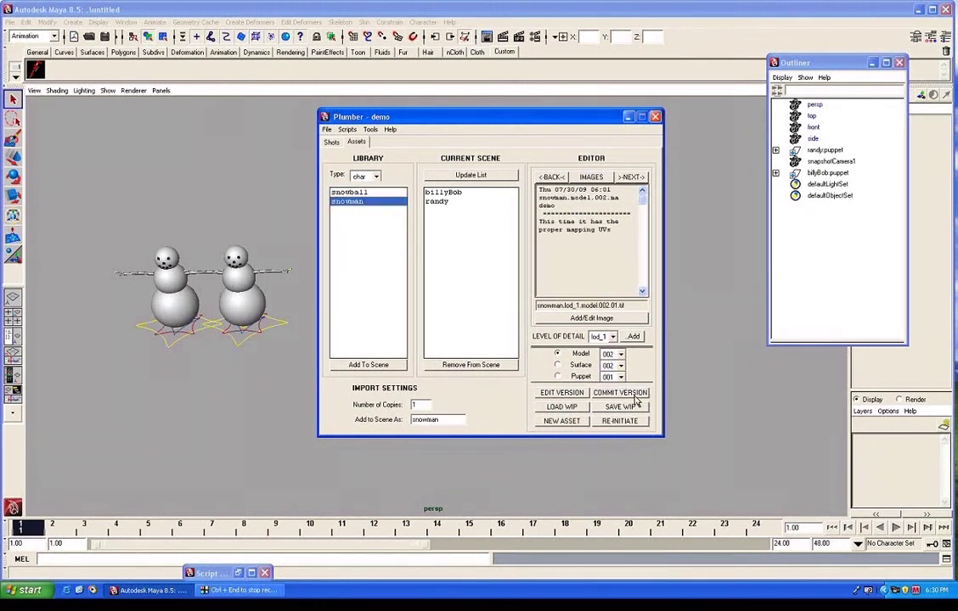
left_click(621, 366)
left_click(618, 379)
Step: Open snowman model version 002 for editing, accepting the unsaved-changes prompt
left_click(591, 177)
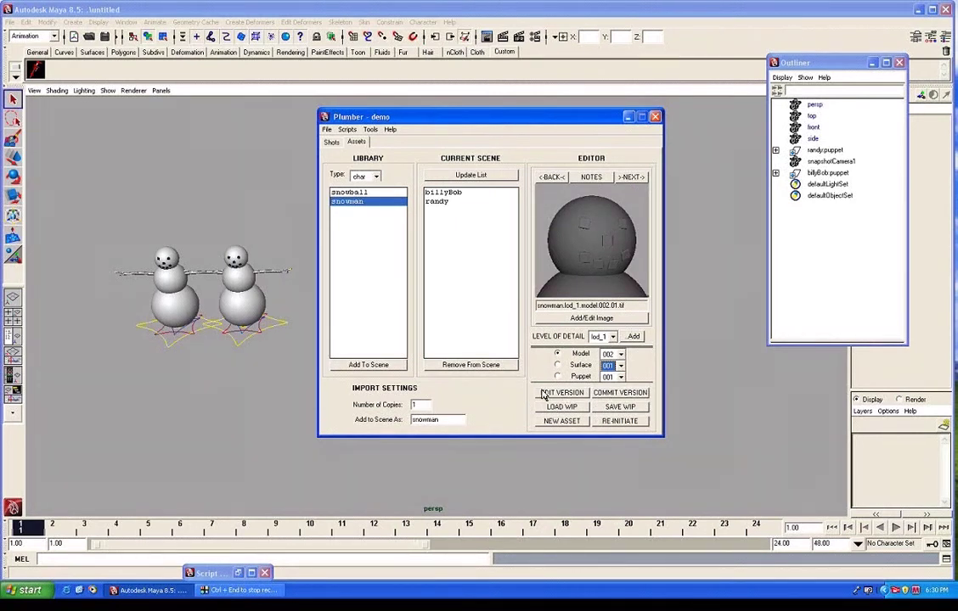
left_click(621, 354)
left_click(558, 356)
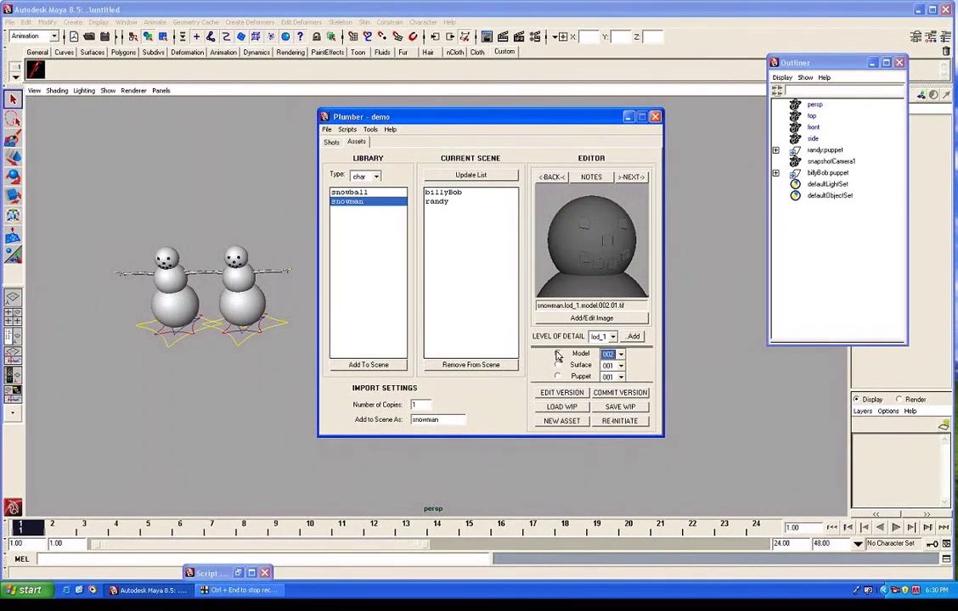
left_click(578, 395)
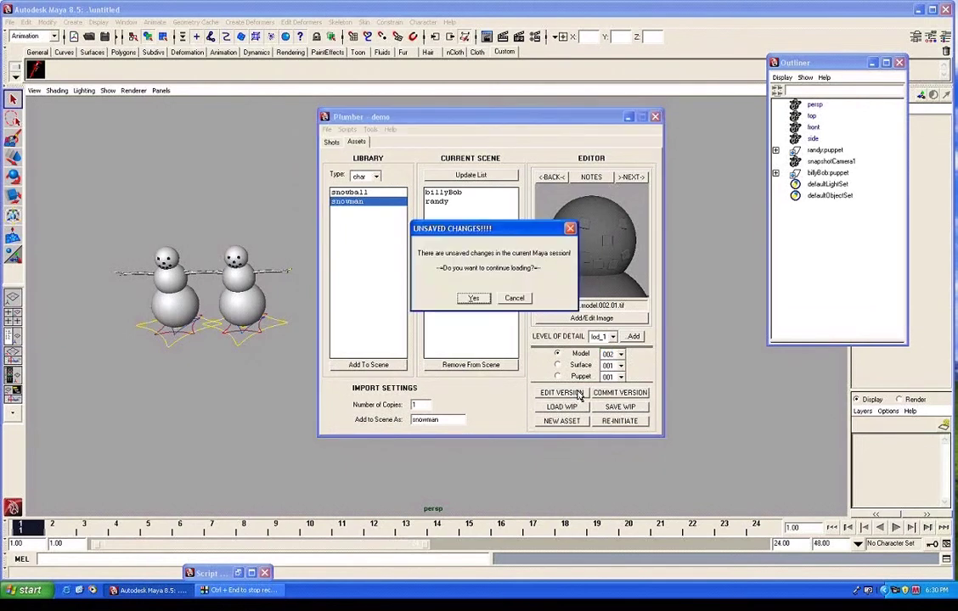
left_click(476, 299)
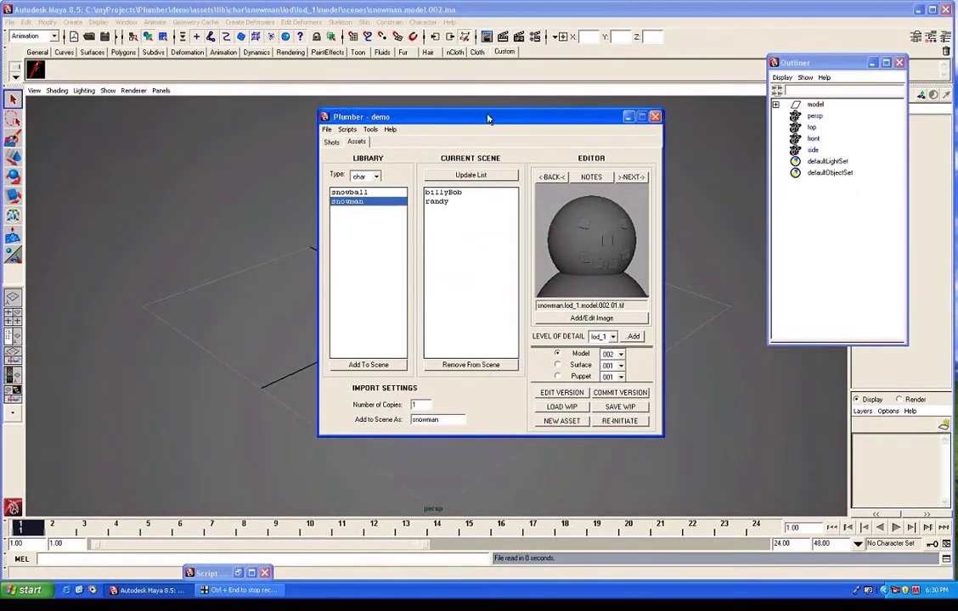
Step: Move the Plumber window aside and orbit and pan the view to centre the snowman
left_click_drag(488, 117, 823, 125)
left_click_drag(524, 209, 502, 289, "alt")
middle_click_drag(502, 289, 293, 331, "alt")
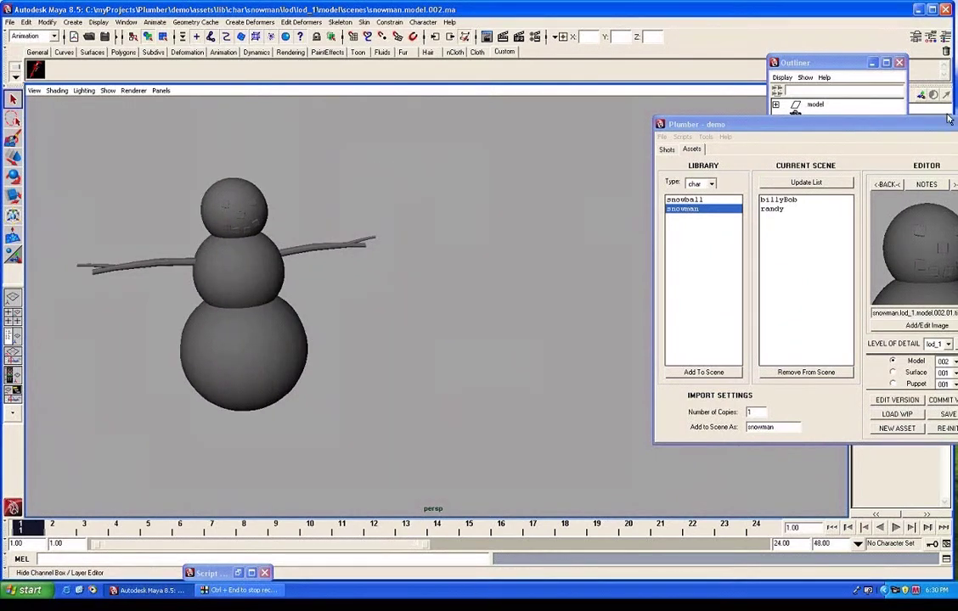
left_click_drag(949, 119, 745, 74)
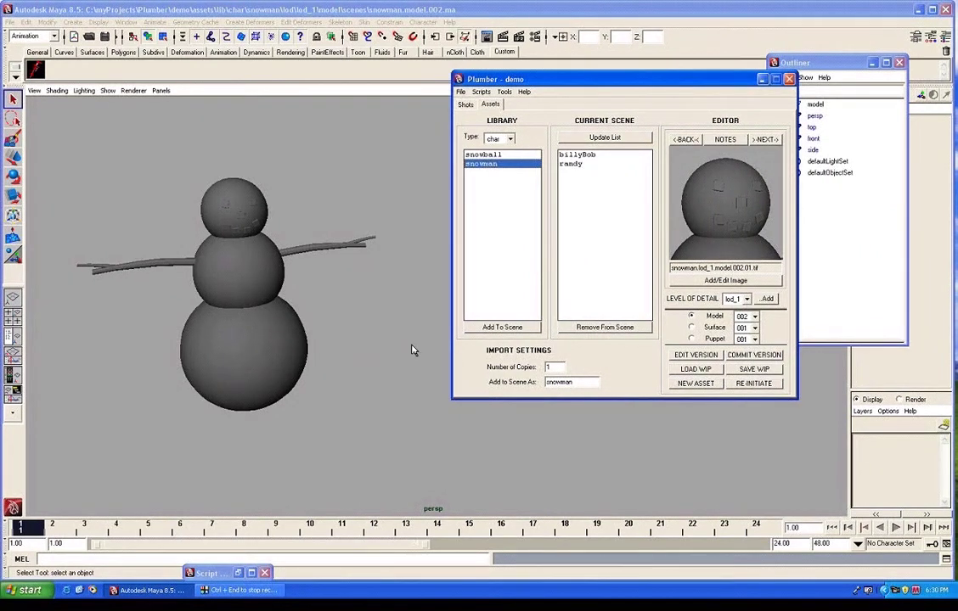
Step: Commit the edited snowman as model version 003 with the note 'this is a test'
left_click(751, 356)
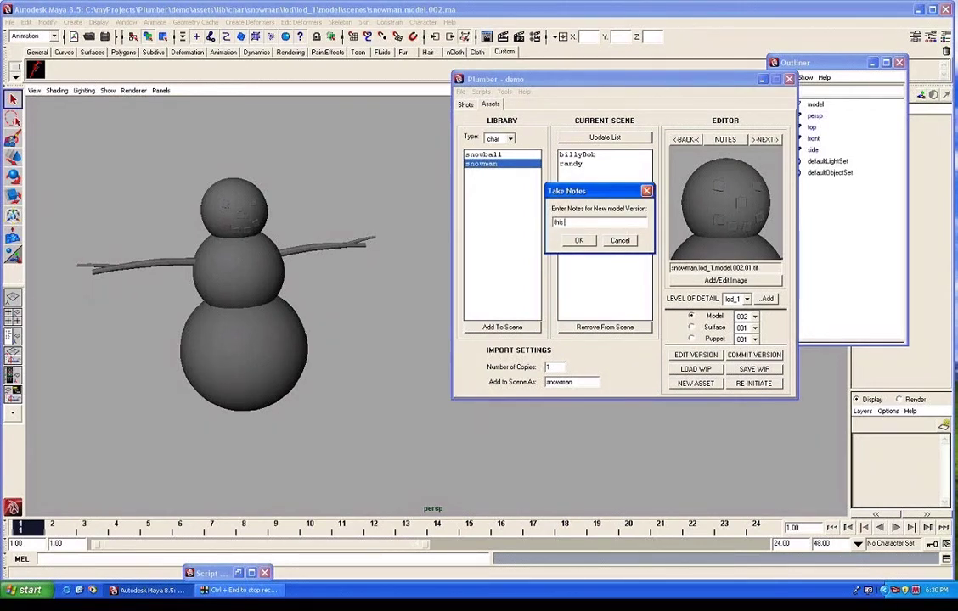
type("this is a test")
left_click(581, 240)
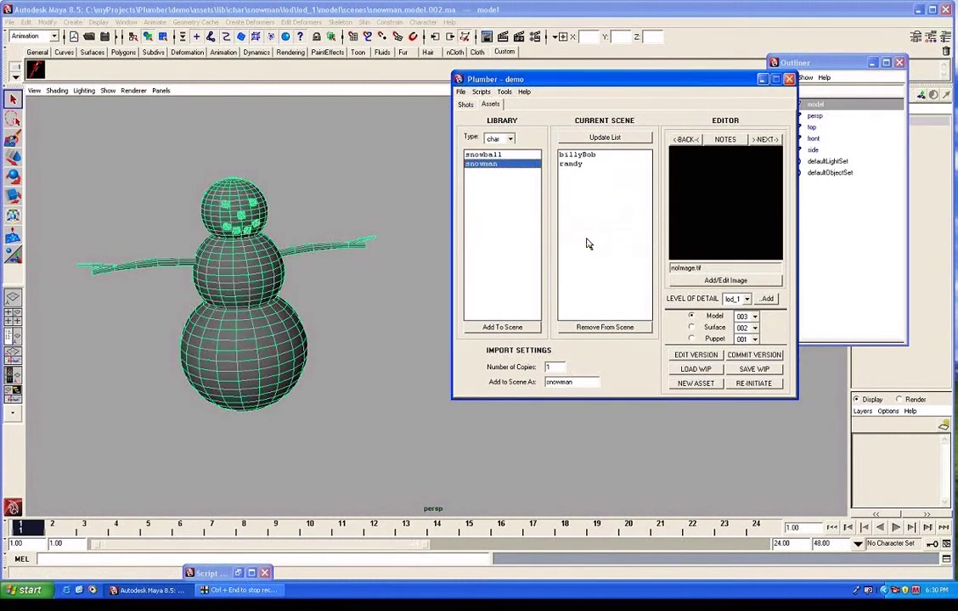
left_click(356, 395)
Step: Read version 003's notes, then check the Surface, Puppet and Model version details
left_click(725, 139)
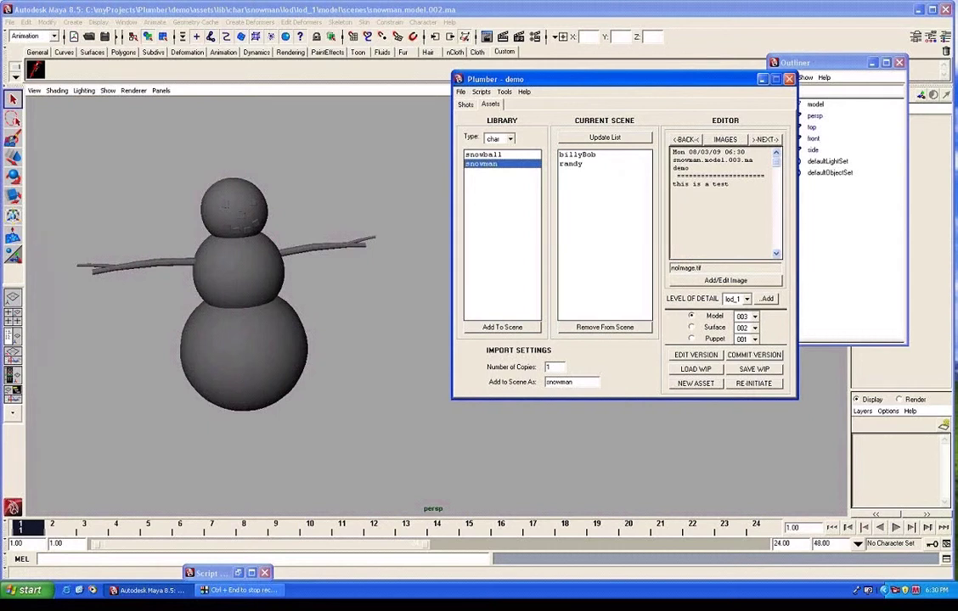
double_click(680, 167)
double_click(711, 160)
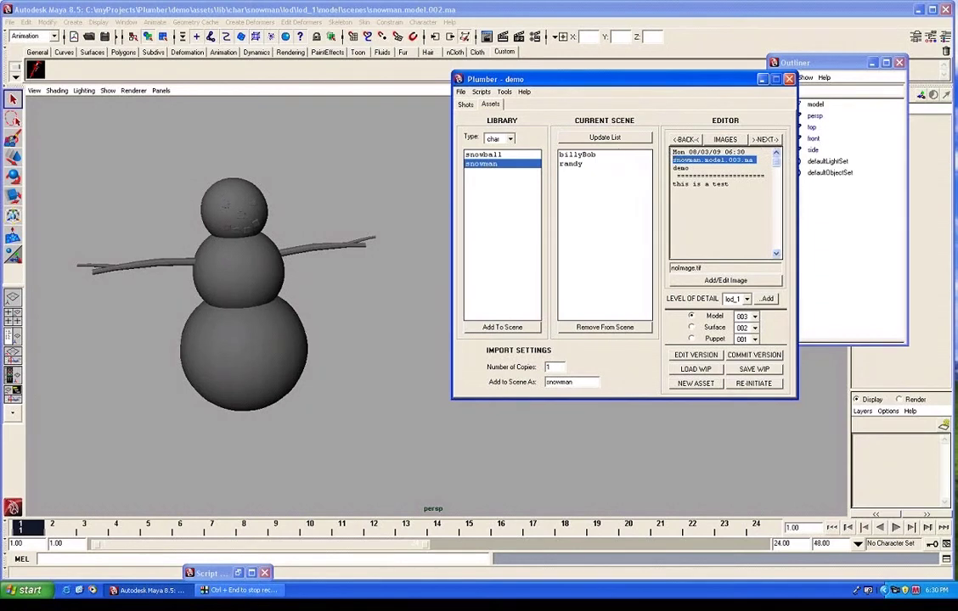
left_click_drag(672, 151, 744, 151)
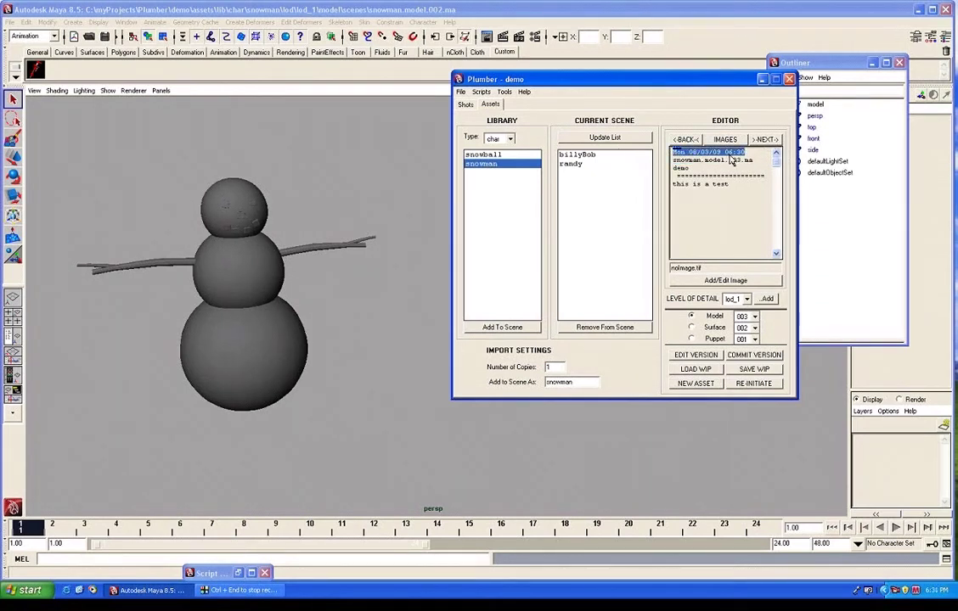
left_click(691, 327)
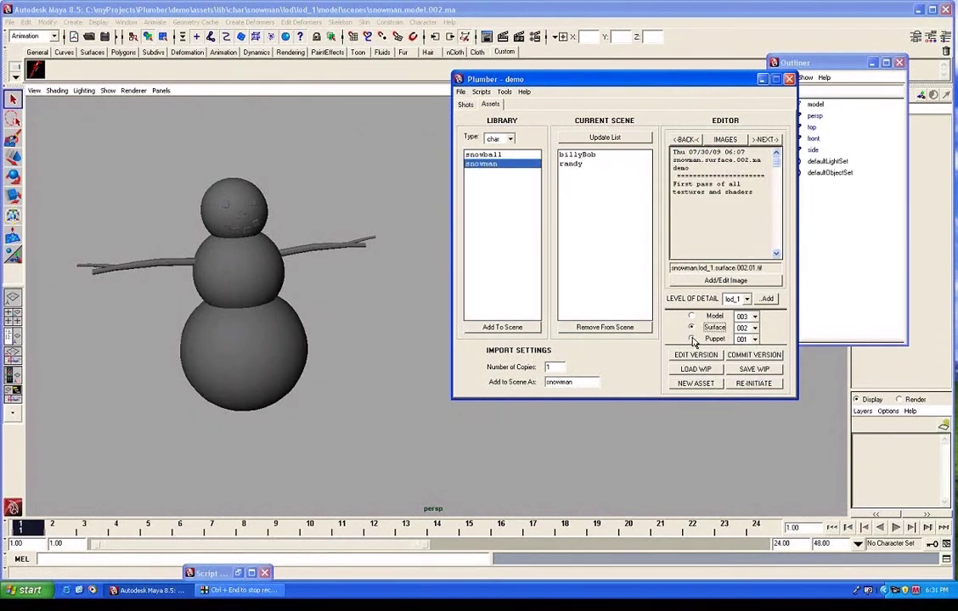
left_click(692, 338)
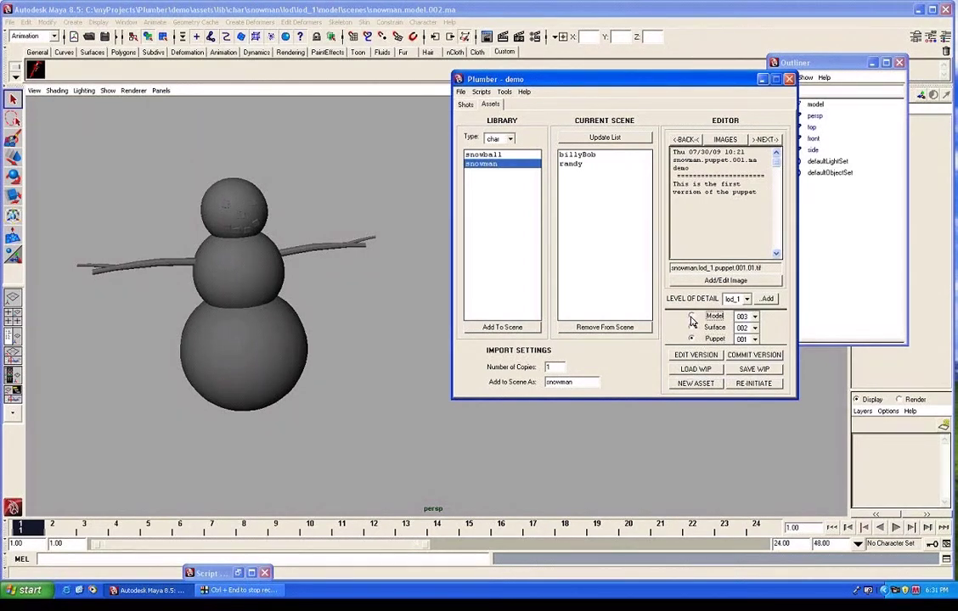
left_click(694, 370)
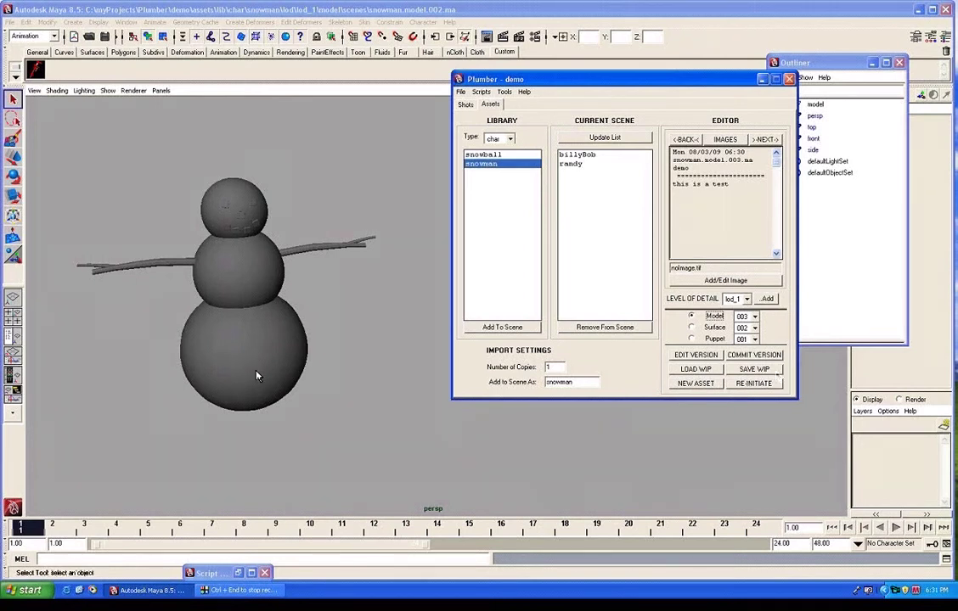
Step: Zoom out, show the preview image, and save the snowman model as a WIP file
right_click_drag(343, 282, 344, 249, "alt")
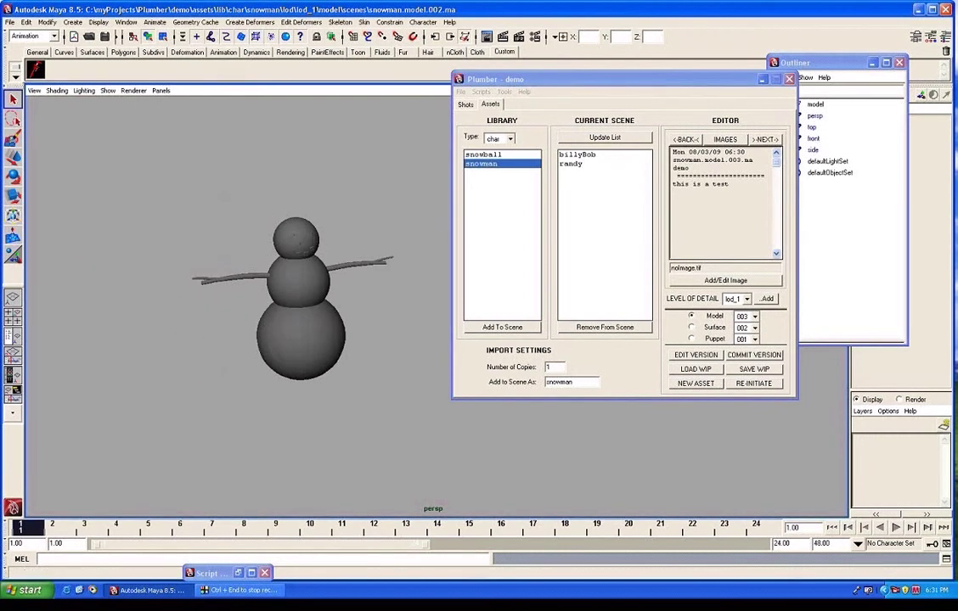
left_click(726, 141)
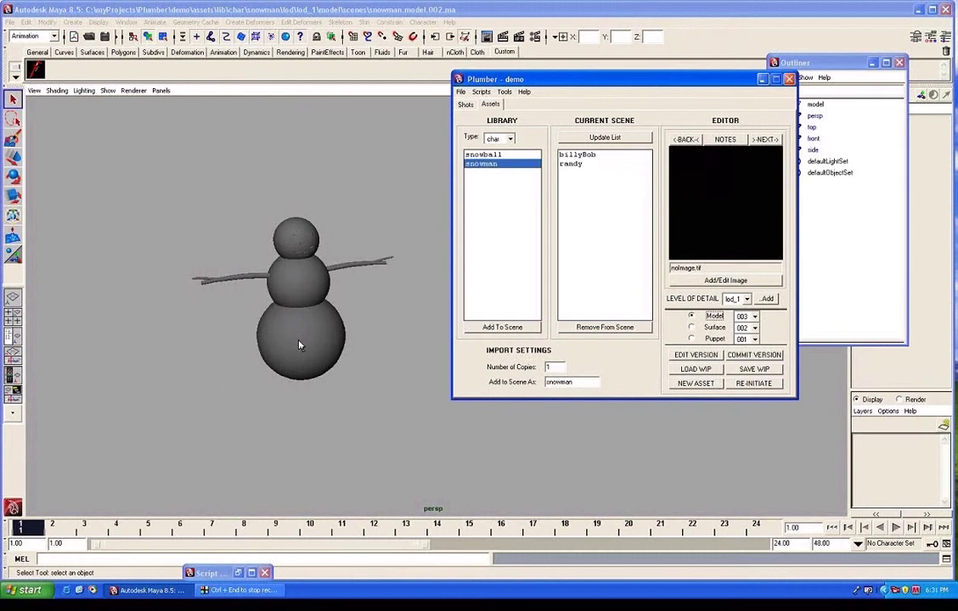
left_click(299, 277)
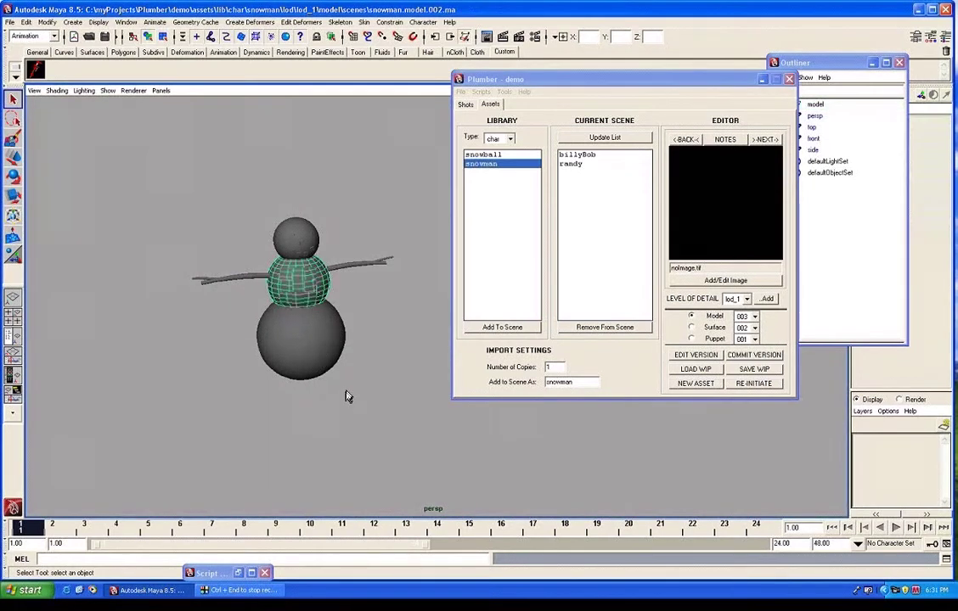
left_click(357, 365)
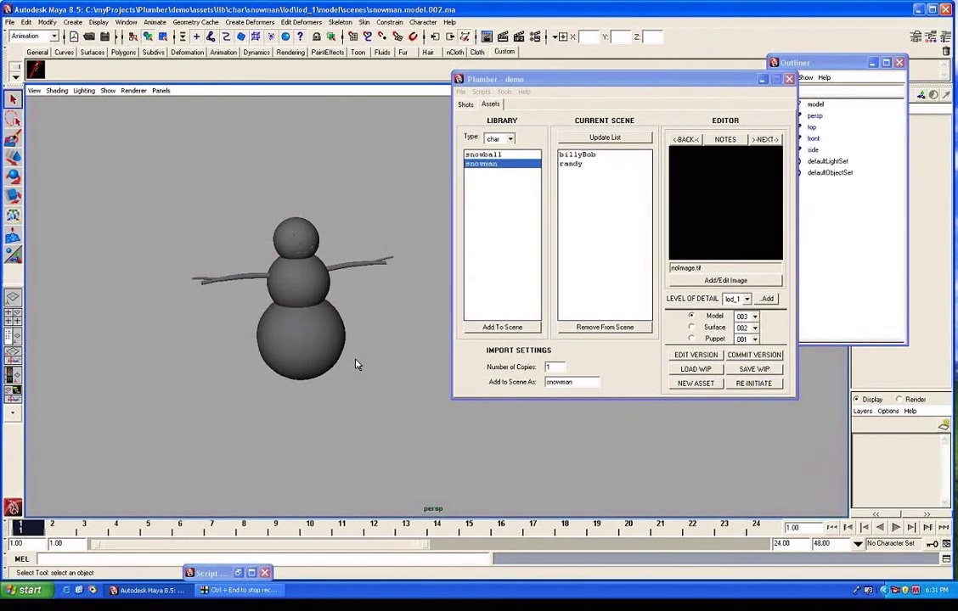
left_click(770, 386)
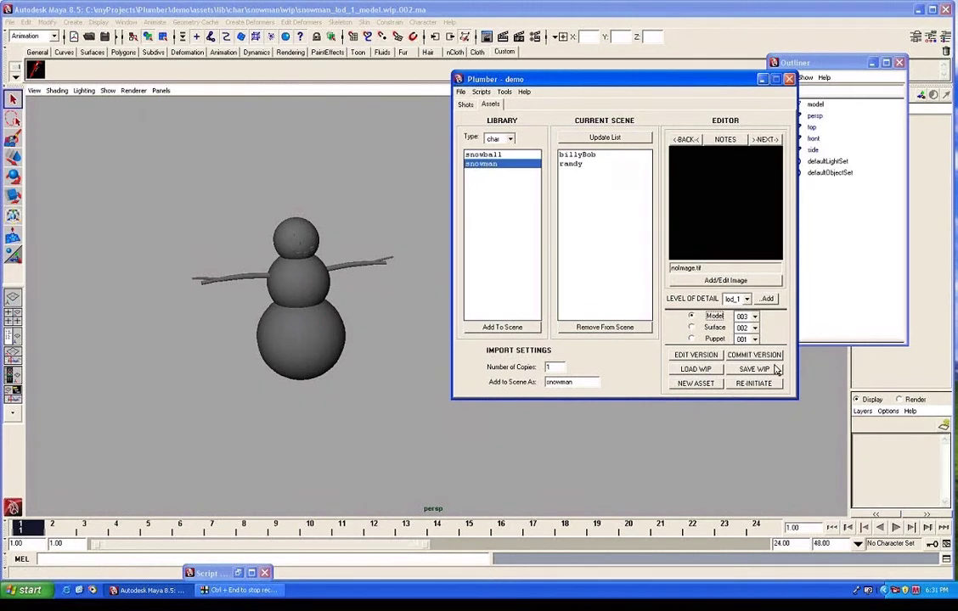
Step: Check the 'WIP Saved' line in the Script Editor, then save another WIP as wip.003
left_click(836, 491)
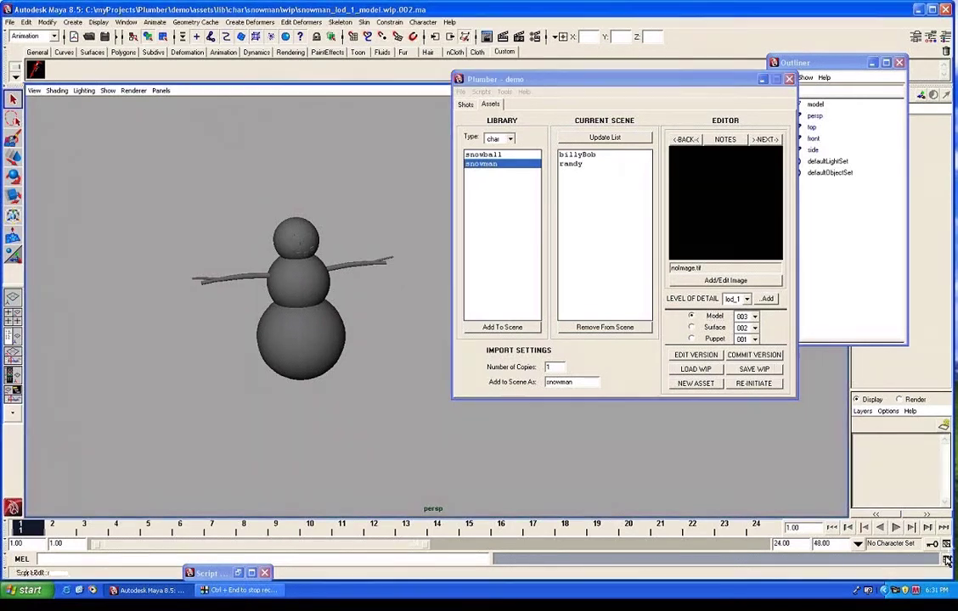
left_click(743, 384)
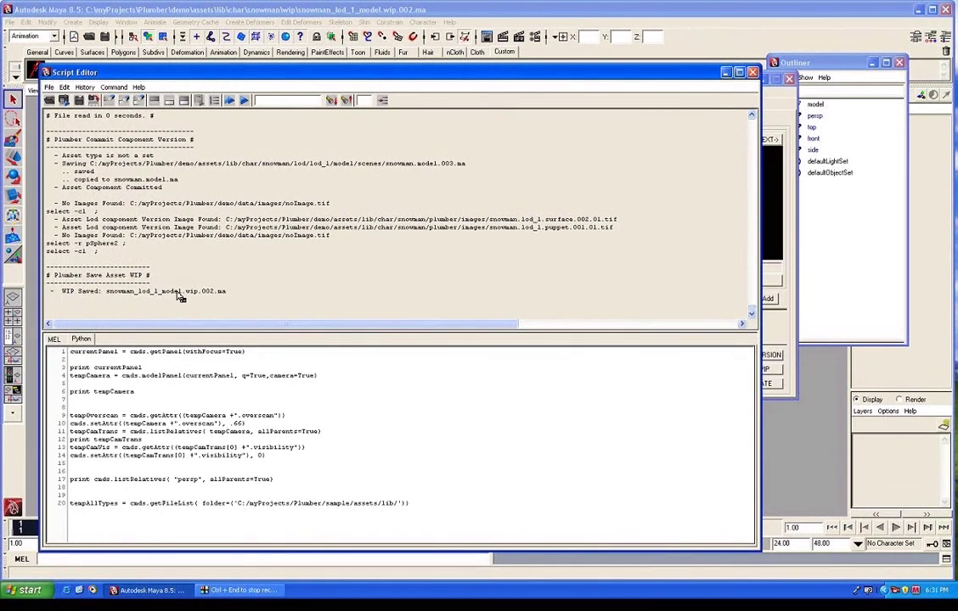
left_click_drag(242, 297, 43, 266)
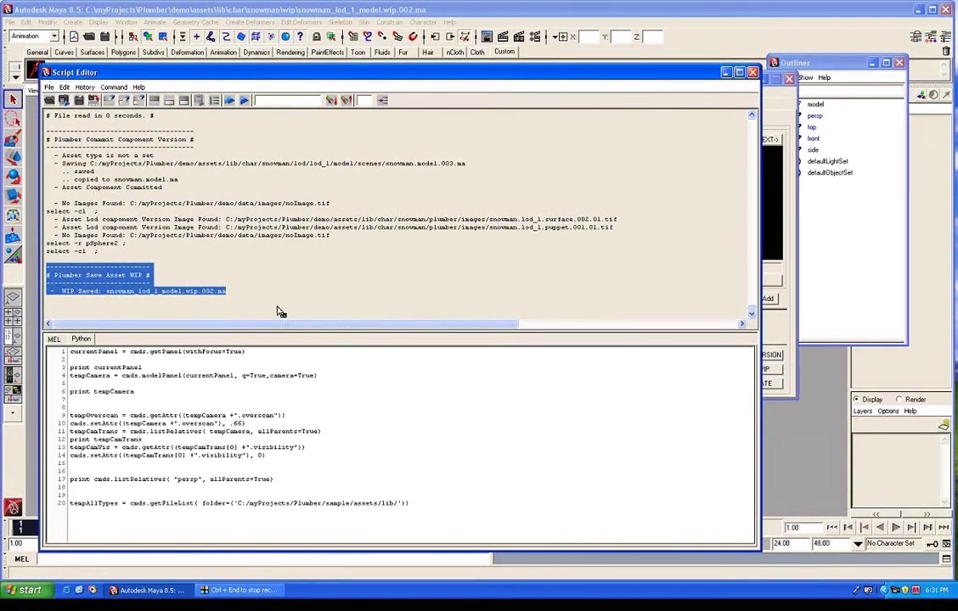
left_click(726, 72)
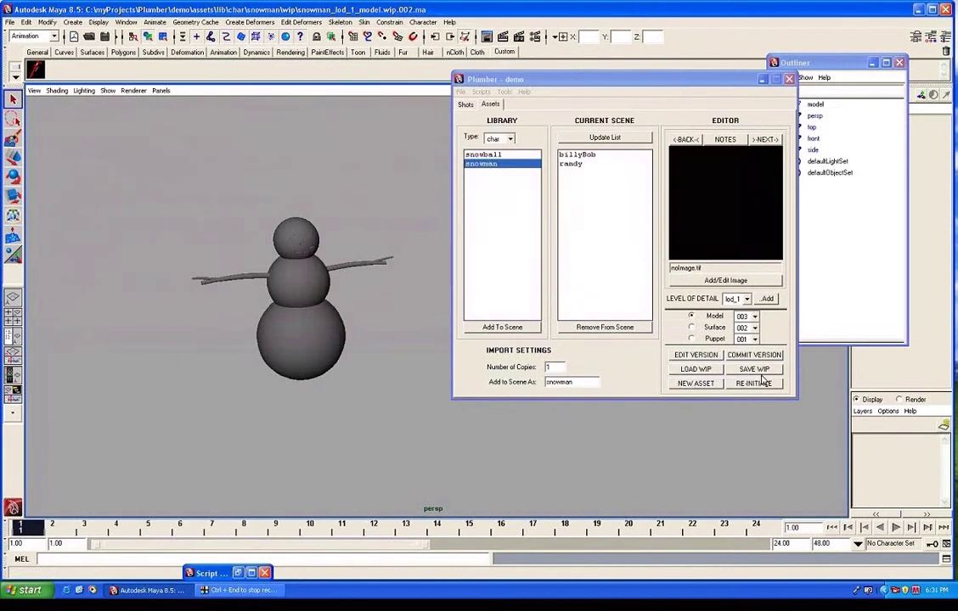
left_click(754, 369)
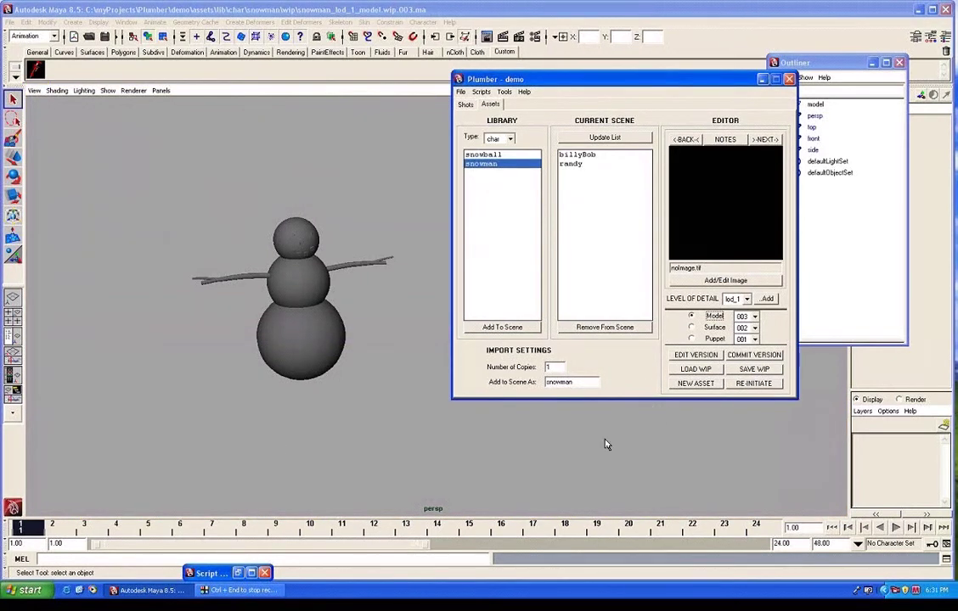
Step: Start a new empty scene and reload the snowman from snowman_lod_1_model.wip.003.ma
left_click(556, 458)
key("ctrl+n")
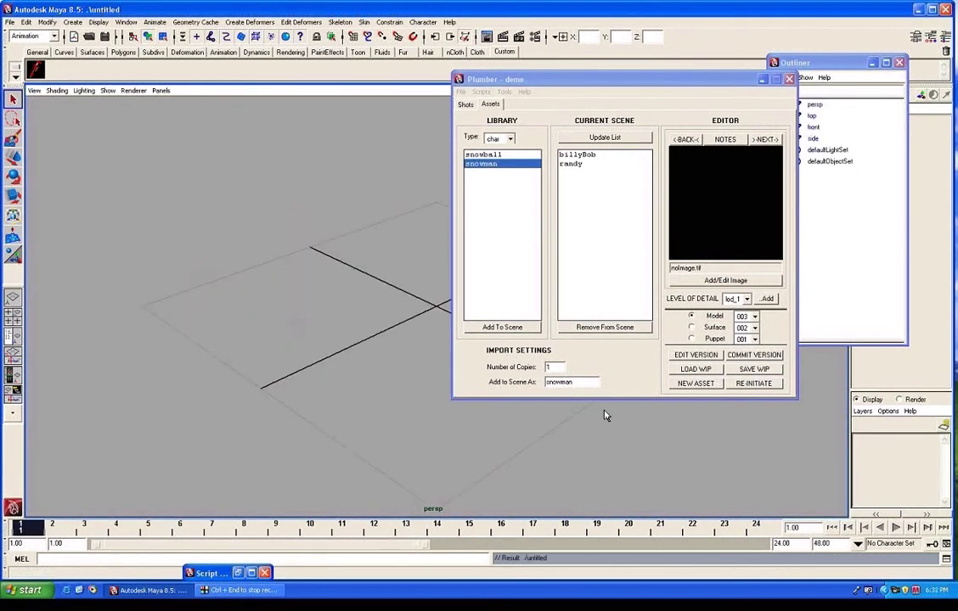
left_click(686, 374)
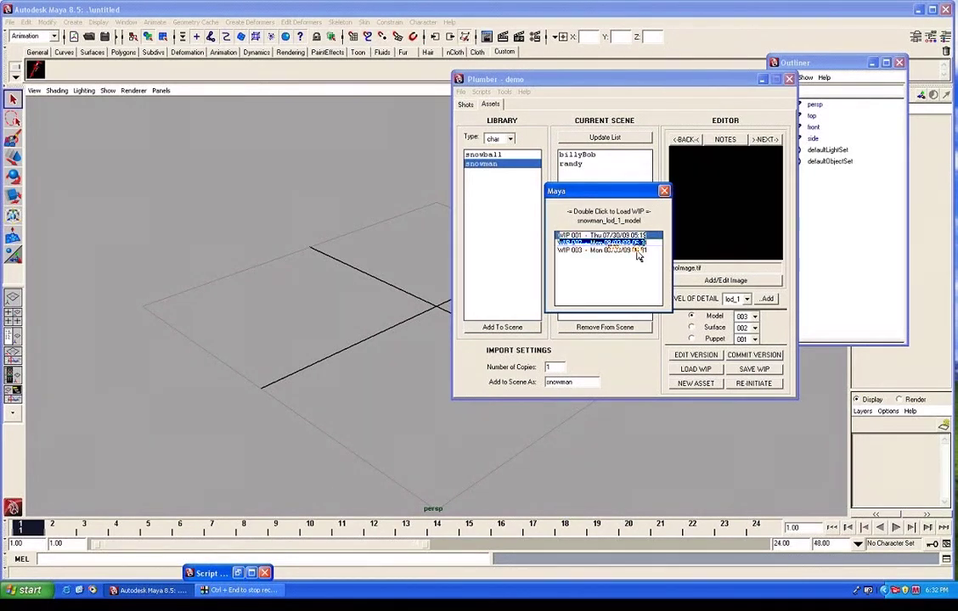
double_click(575, 252)
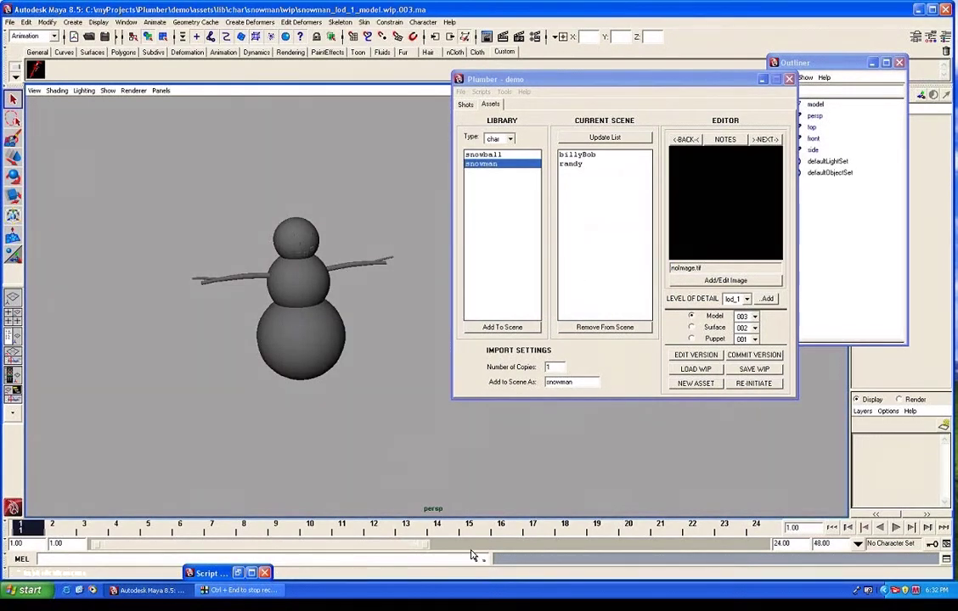
Step: Look over the New Asset dialog, try prop as the asset type, then close it unused
left_click(693, 386)
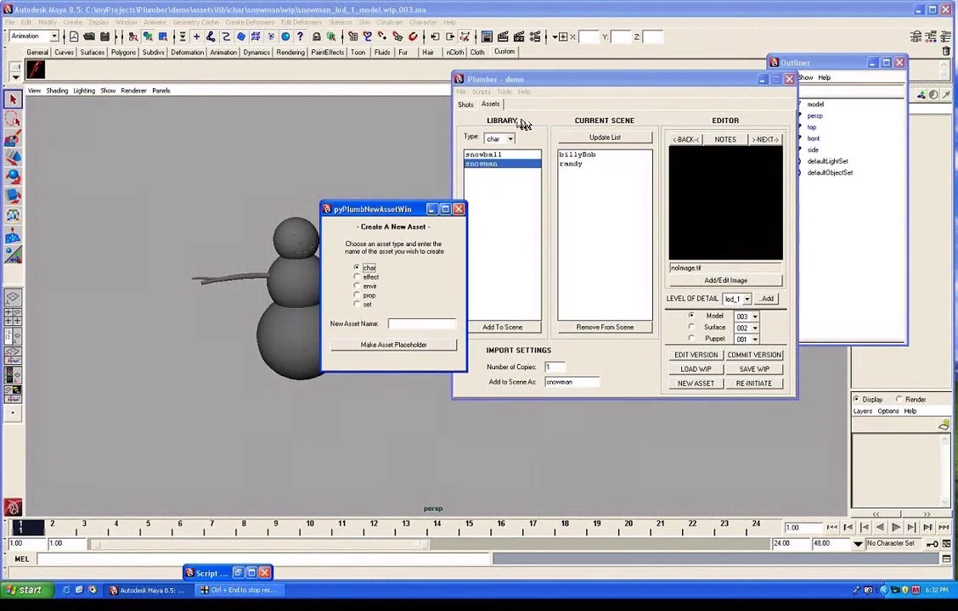
left_click_drag(399, 211, 375, 343)
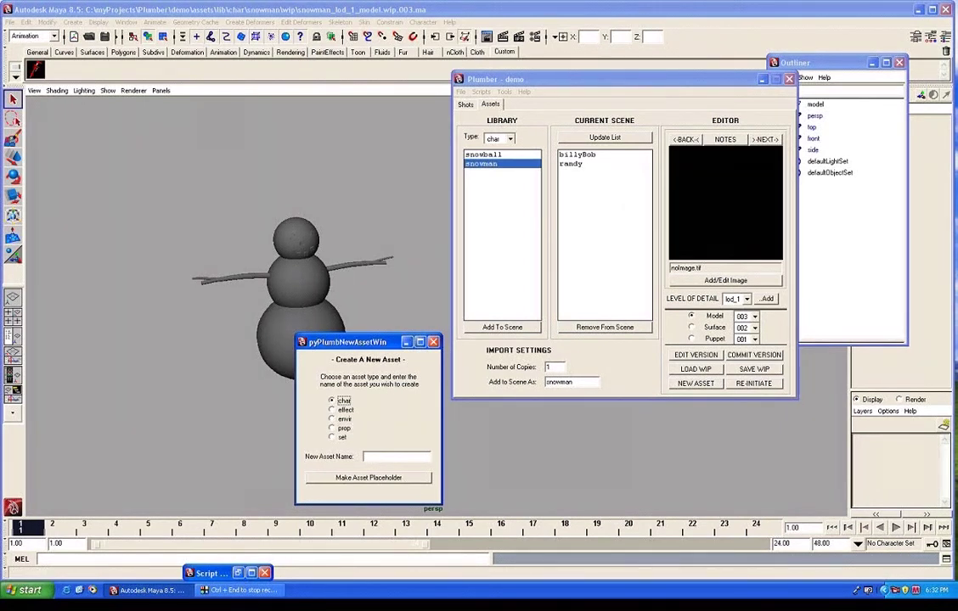
left_click(344, 428)
left_click(373, 456)
left_click(400, 478)
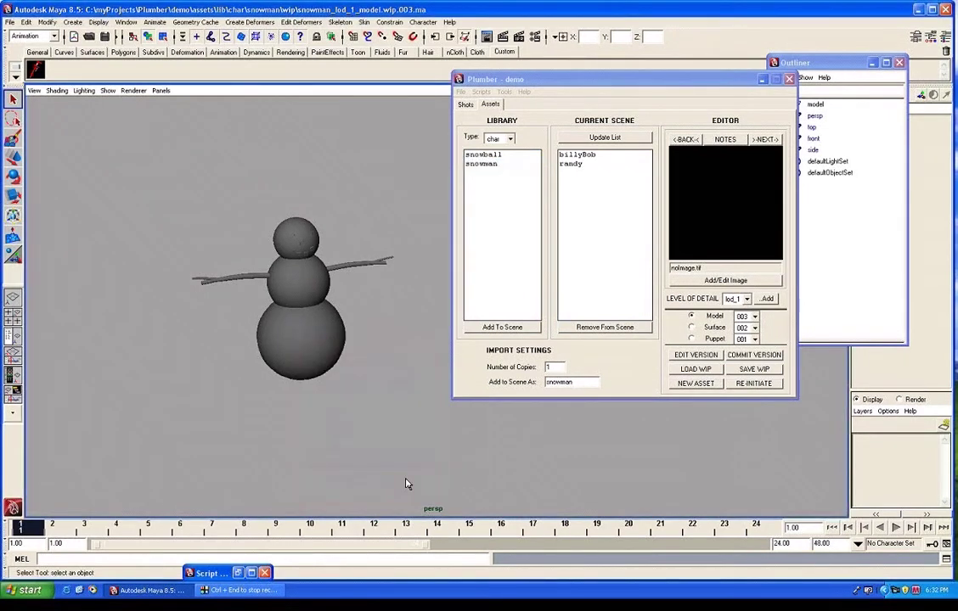
Step: Set Library Type to prop to list desk, ground, igloo, mountain and shotcam
left_click(510, 138)
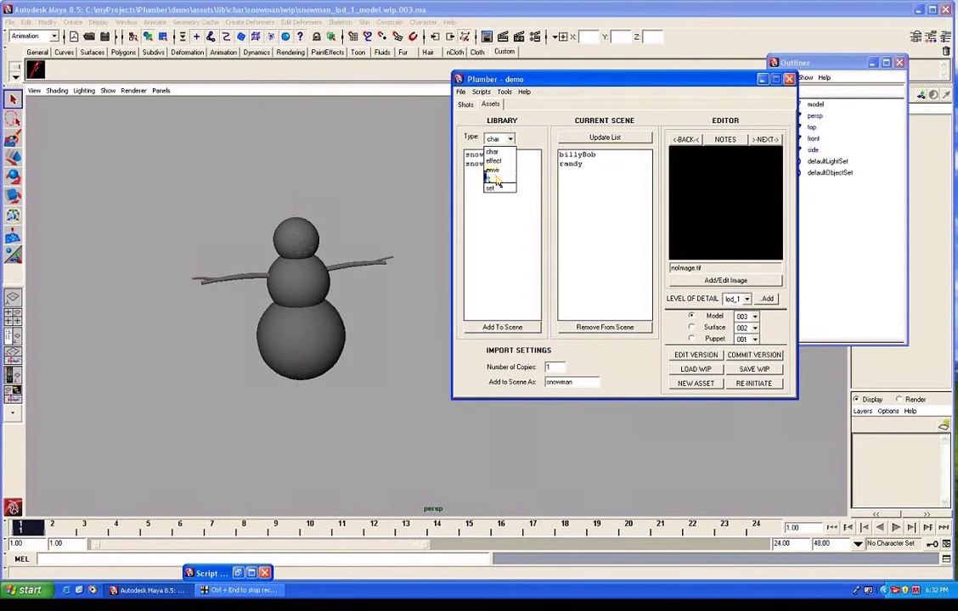
left_click(494, 180)
left_click(476, 156)
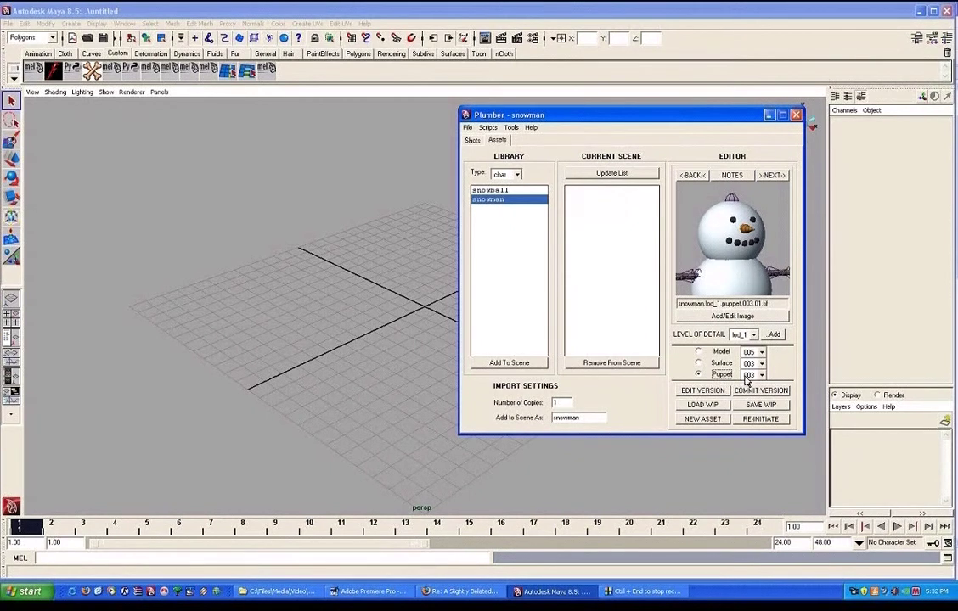
Step: Open snowman puppet version 003 for editing, discarding unsaved changes, and select joint1
left_click(702, 405)
left_click(614, 296)
right_click_drag(419, 334, 343, 324, "alt")
left_click(341, 372)
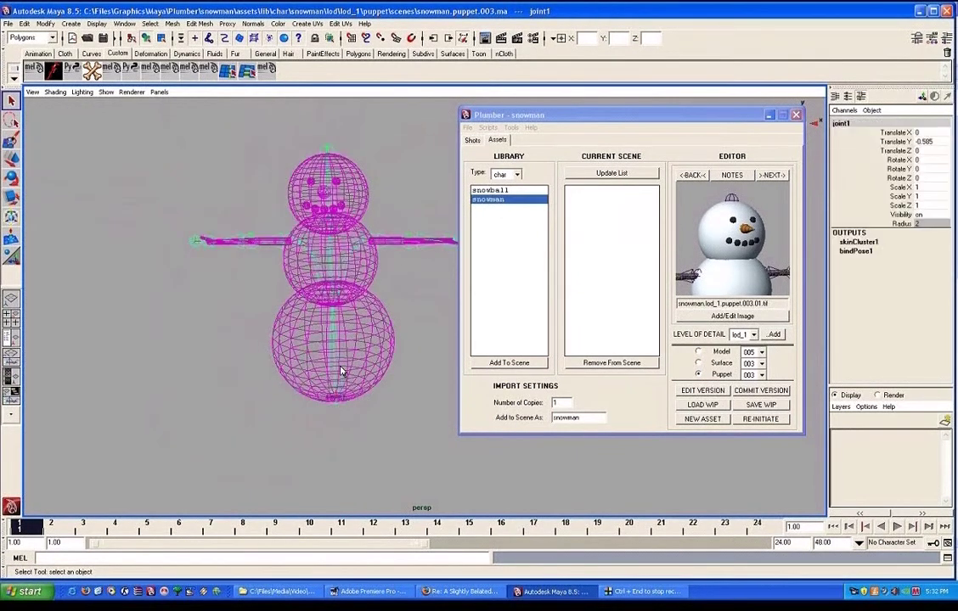
Step: Inspect puppet > rigged > surface > model in the Outliner, then switch the level of detail to Model
key("shift+o")
left_click(65, 180)
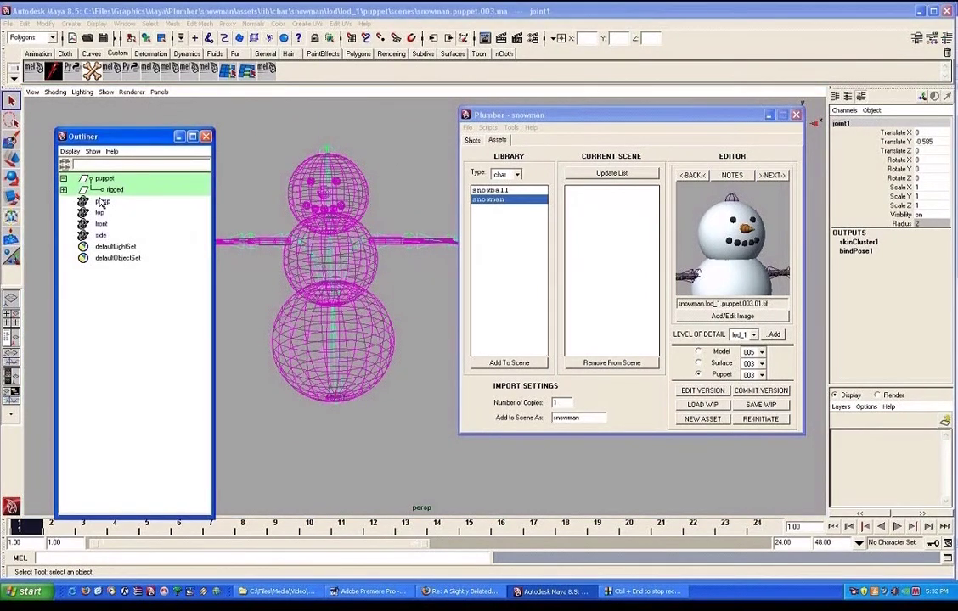
left_click(64, 190)
left_click(64, 212)
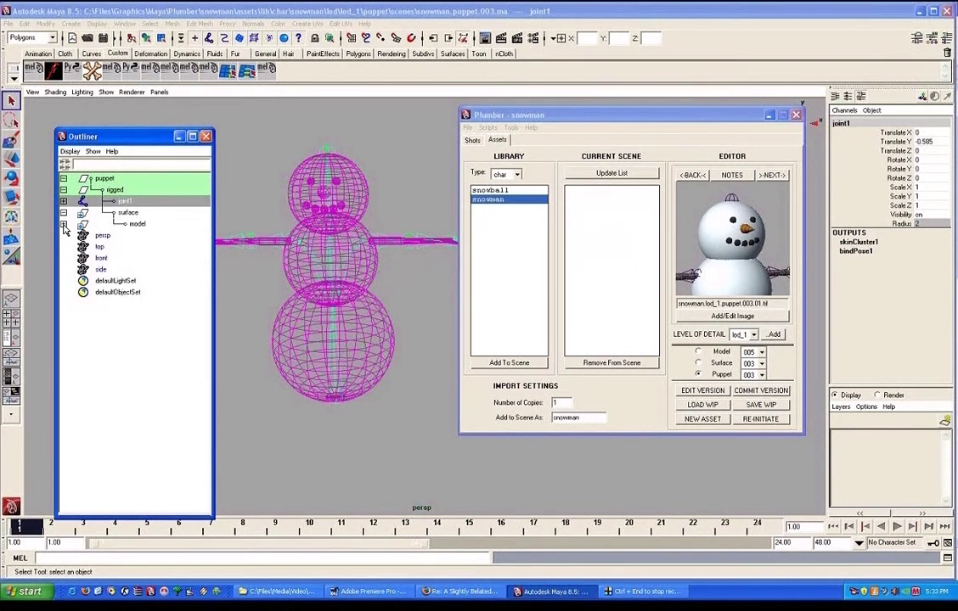
left_click(63, 224)
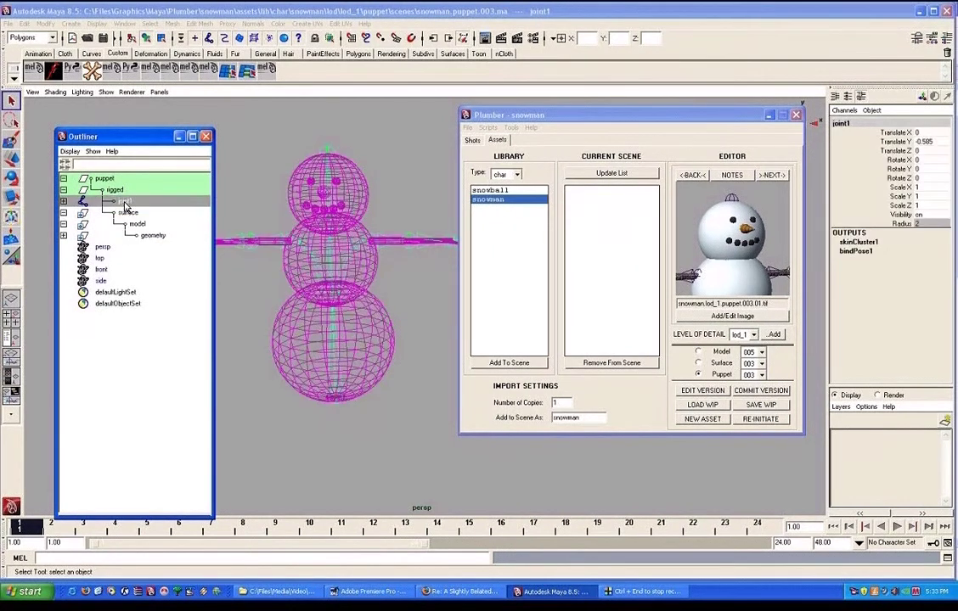
left_click(109, 190)
left_click(139, 224)
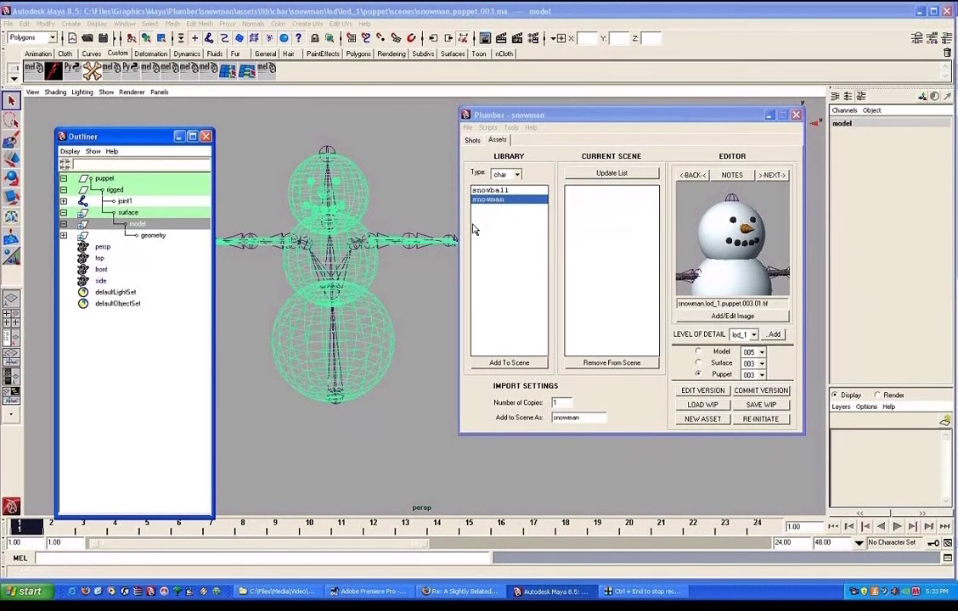
left_click(337, 339)
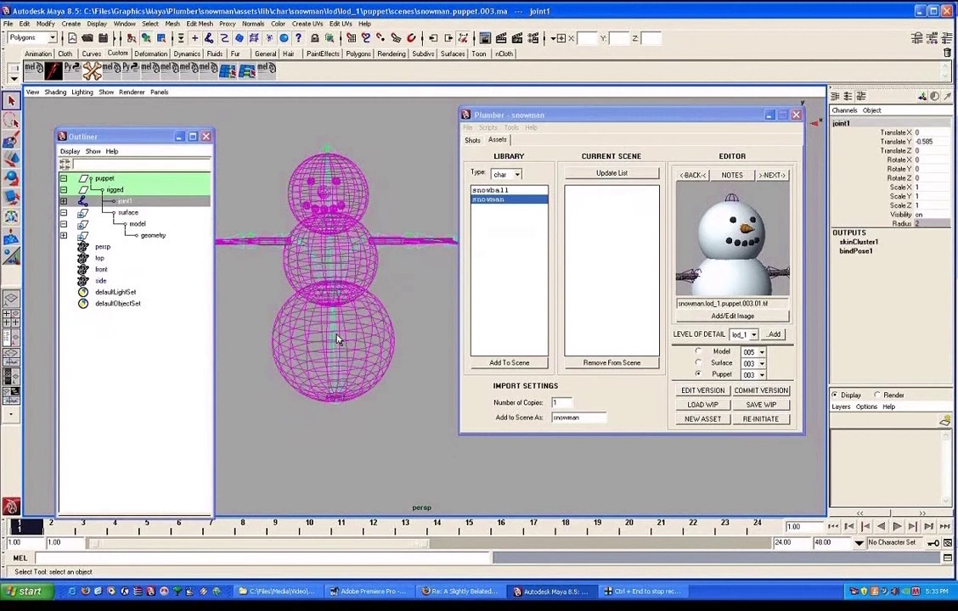
left_click(698, 353)
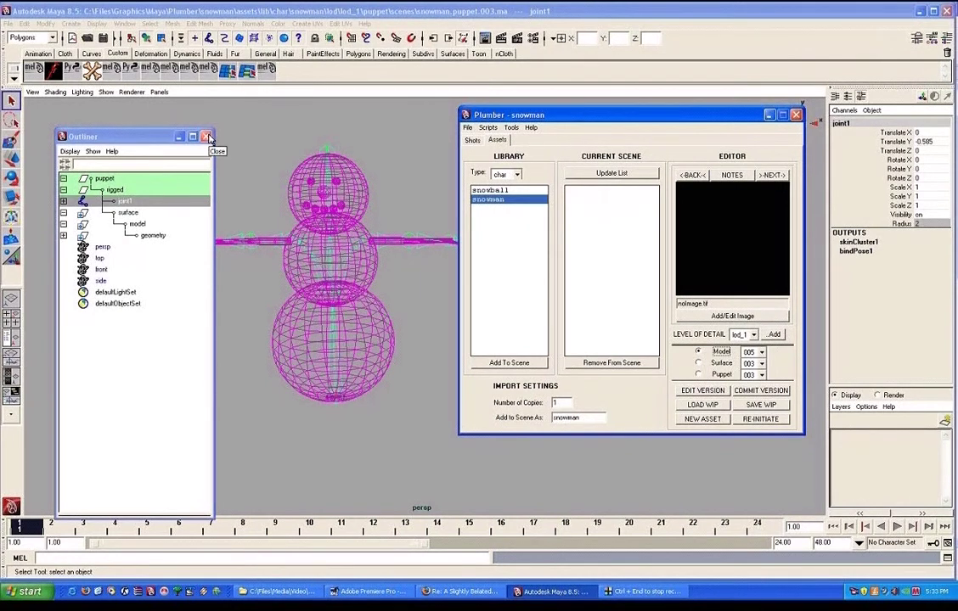
left_click(208, 138)
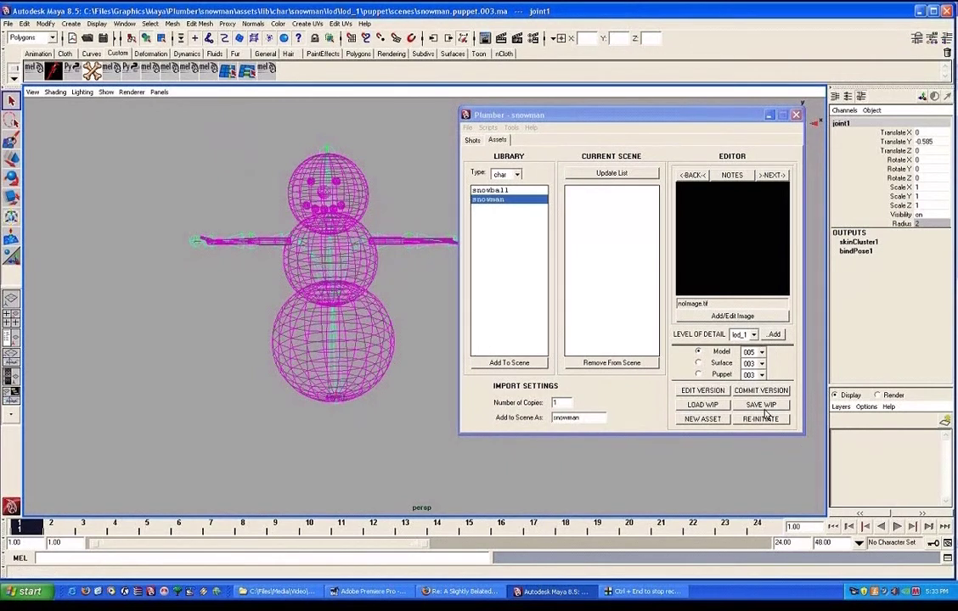
Step: Re-initiate the snowman Puppet component, confirming both the restart and discarding unsaved changes
left_click(698, 375)
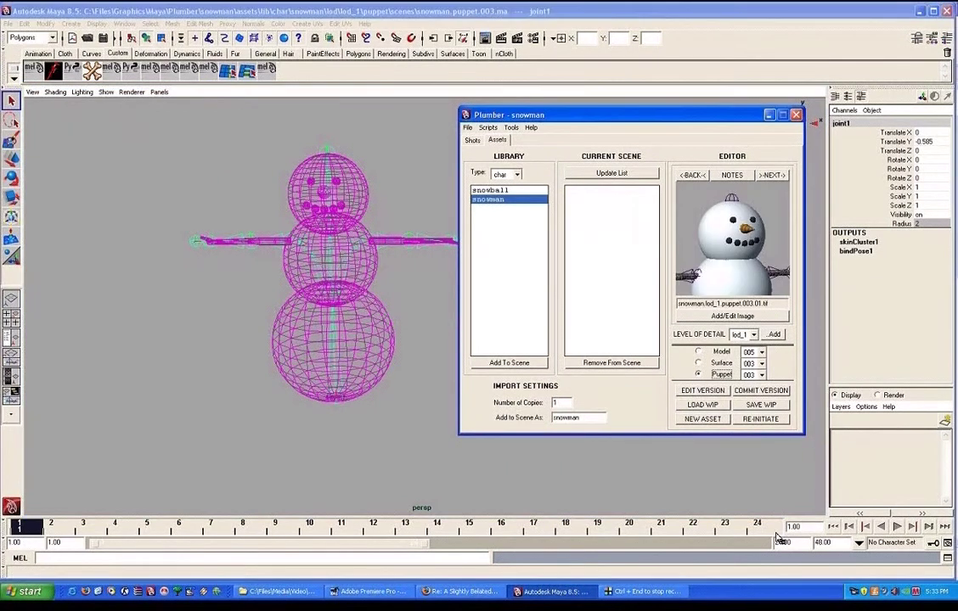
left_click(763, 420)
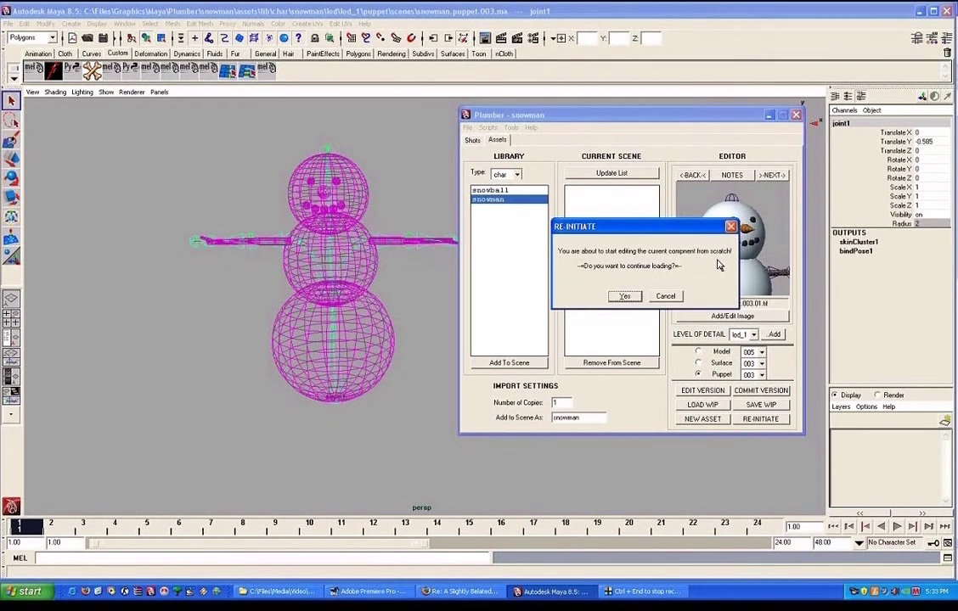
left_click(627, 297)
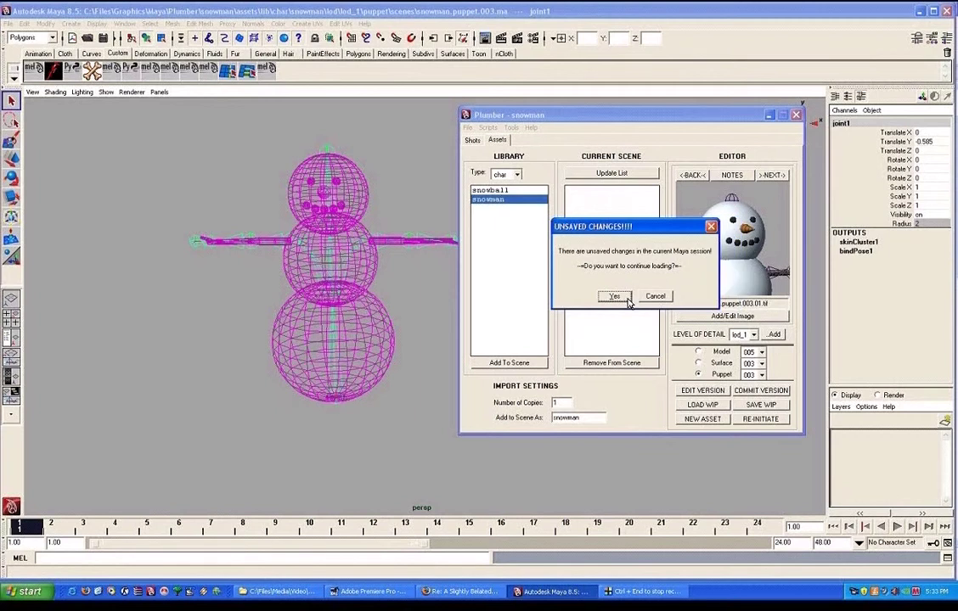
left_click(619, 298)
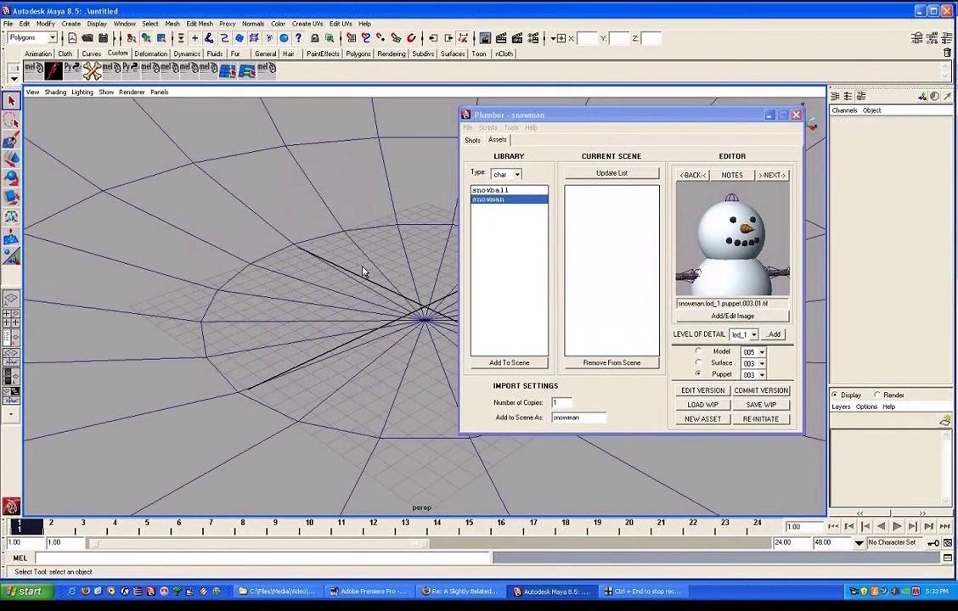
Step: Frame the whole snowman and check the Outliner's surface group holds only the unrigged model
scroll(285, 280, "down", 5)
middle_click_drag(278, 314, 240, 361, "alt")
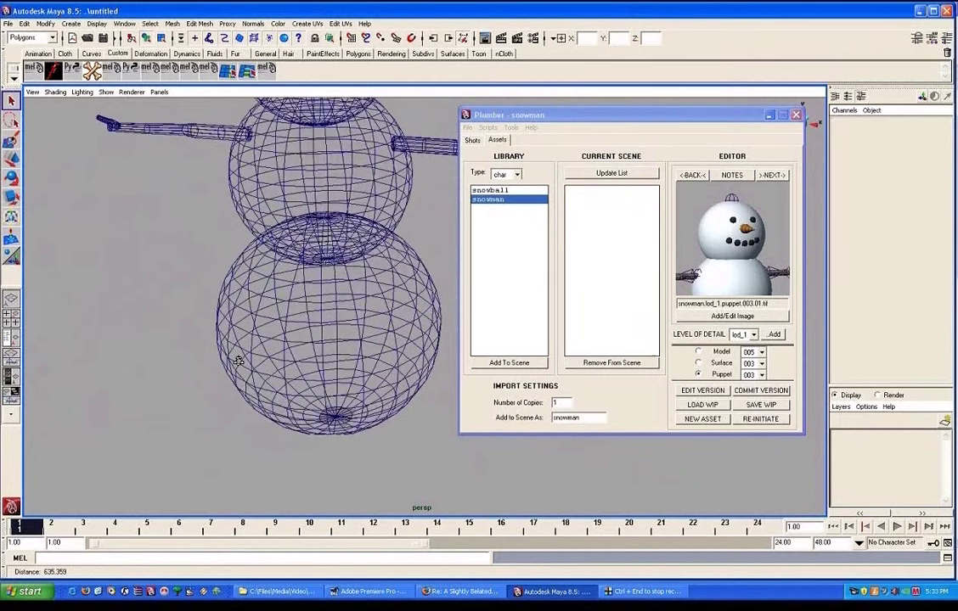
scroll(239, 361, "down", 3)
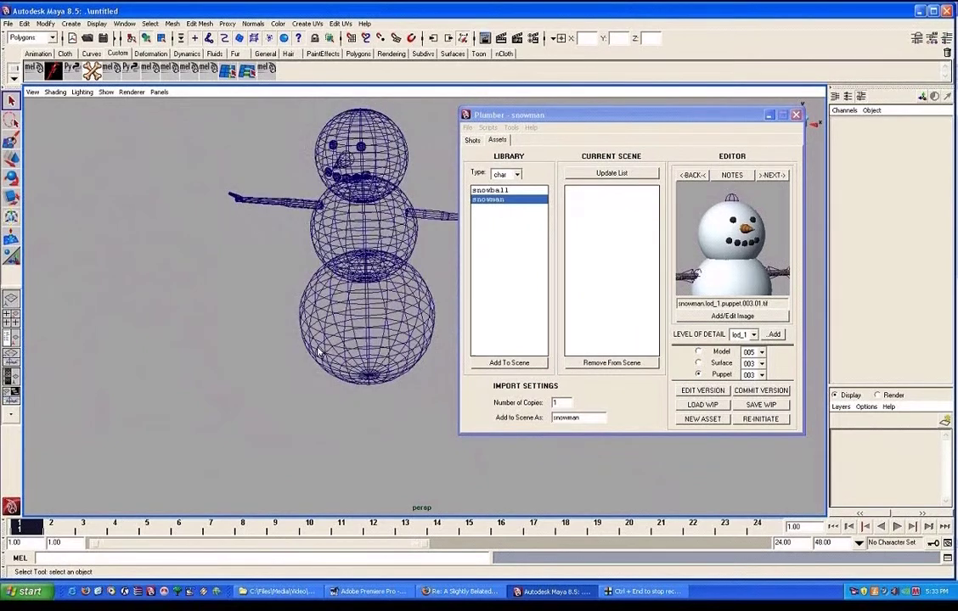
left_click(317, 348)
key("shift+o")
left_click(63, 223)
left_click(106, 223)
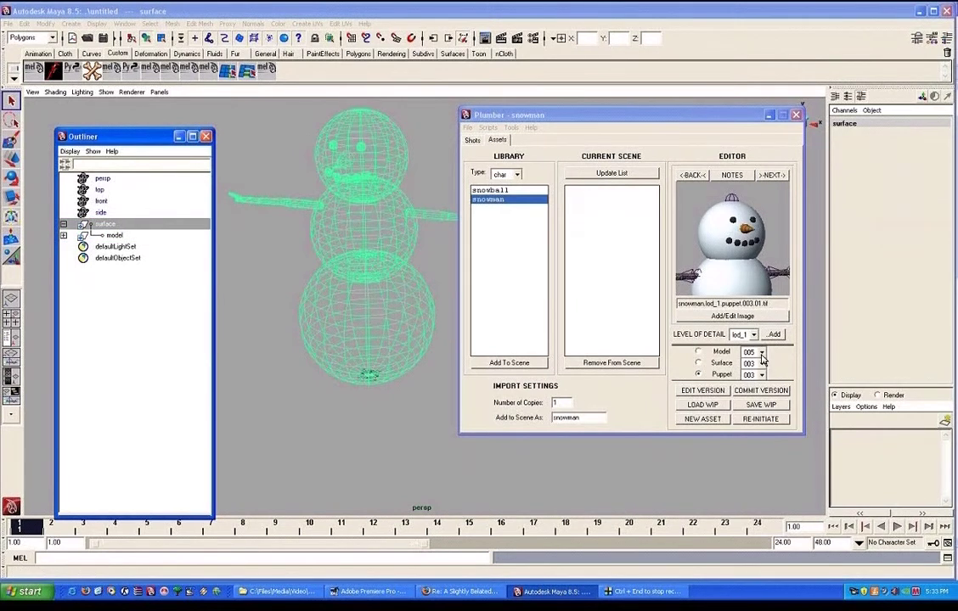